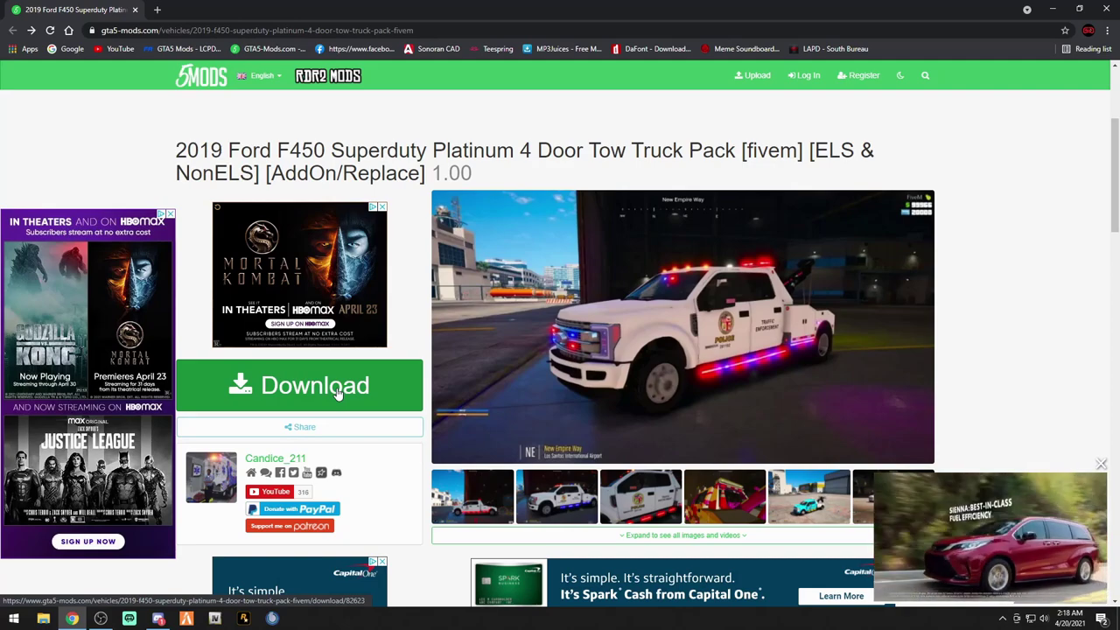
- Download the 2019 Ford F450 tow truck pack, then close the browser and place the opened archive window aside on the desktop
left_click(337, 392)
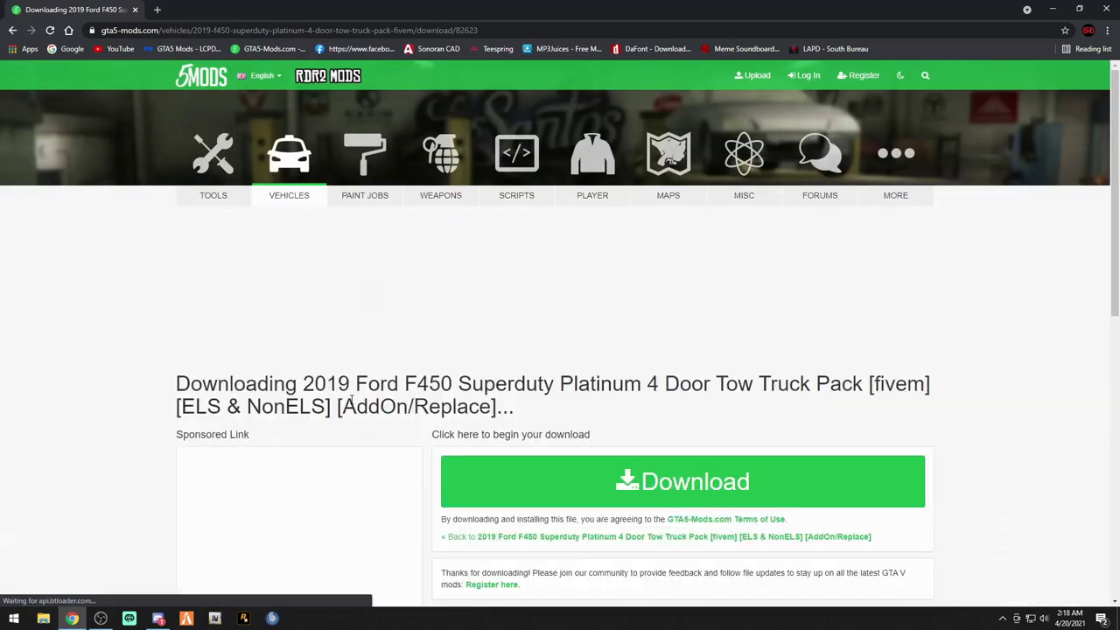
left_click(613, 502)
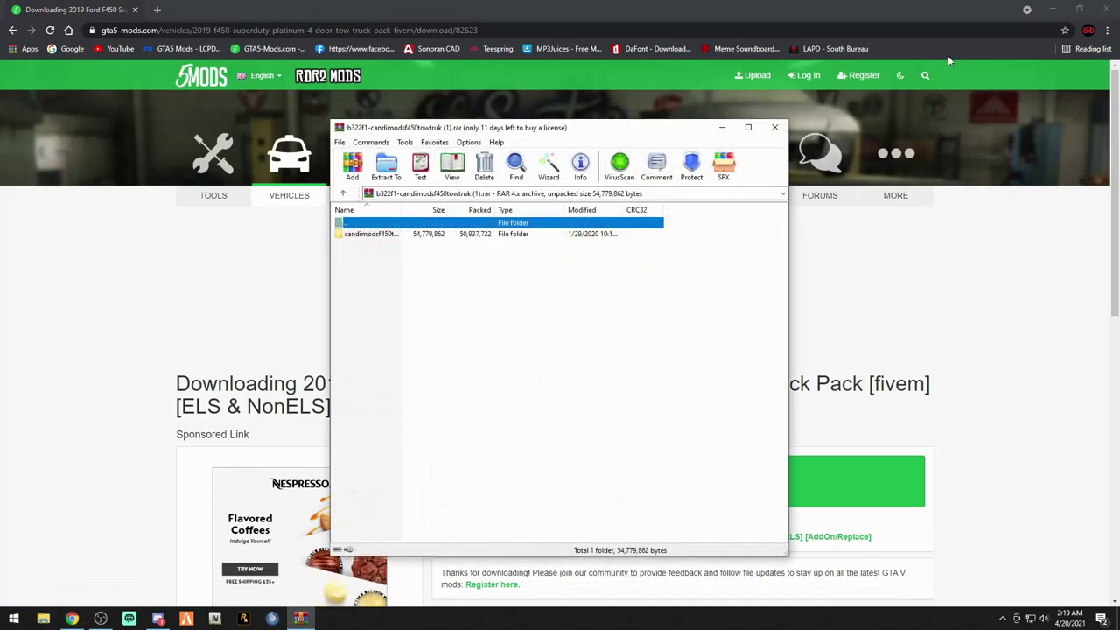
left_click(1106, 9)
left_click_drag(665, 133, 946, 100)
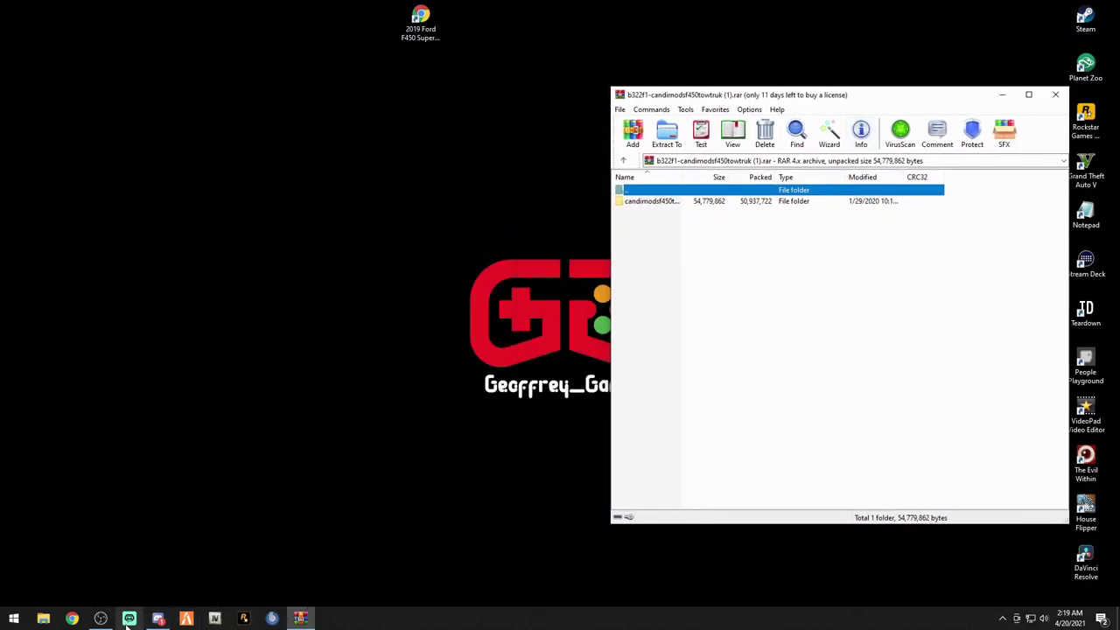
- Open OpenIV for the Windows version of Grand Theft Auto V and place its window beside the archive
left_click(214, 619)
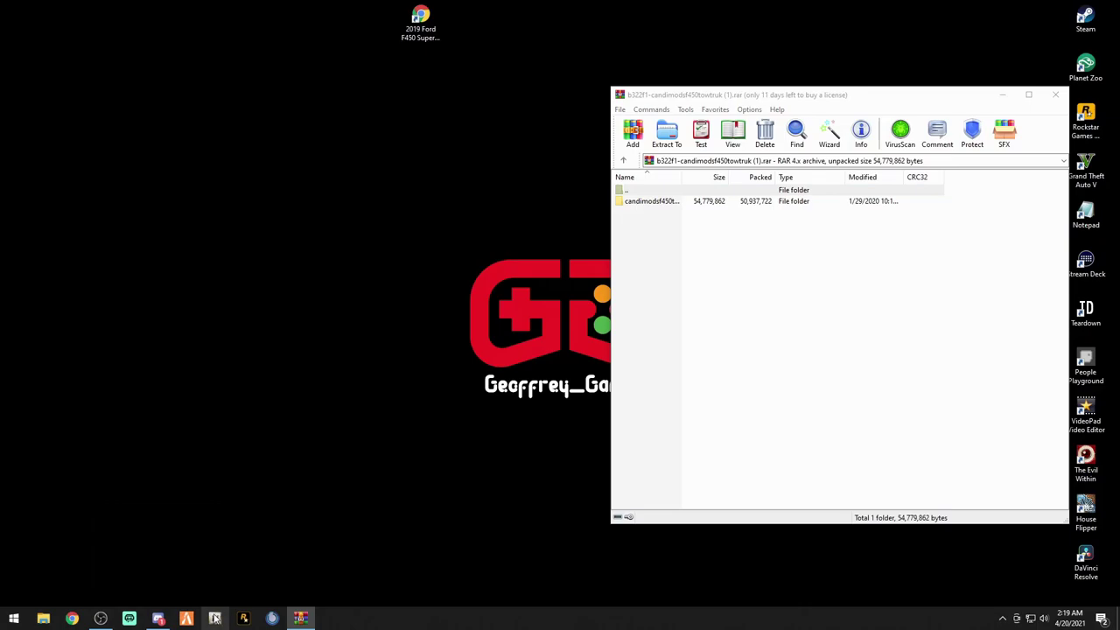
left_click(497, 328)
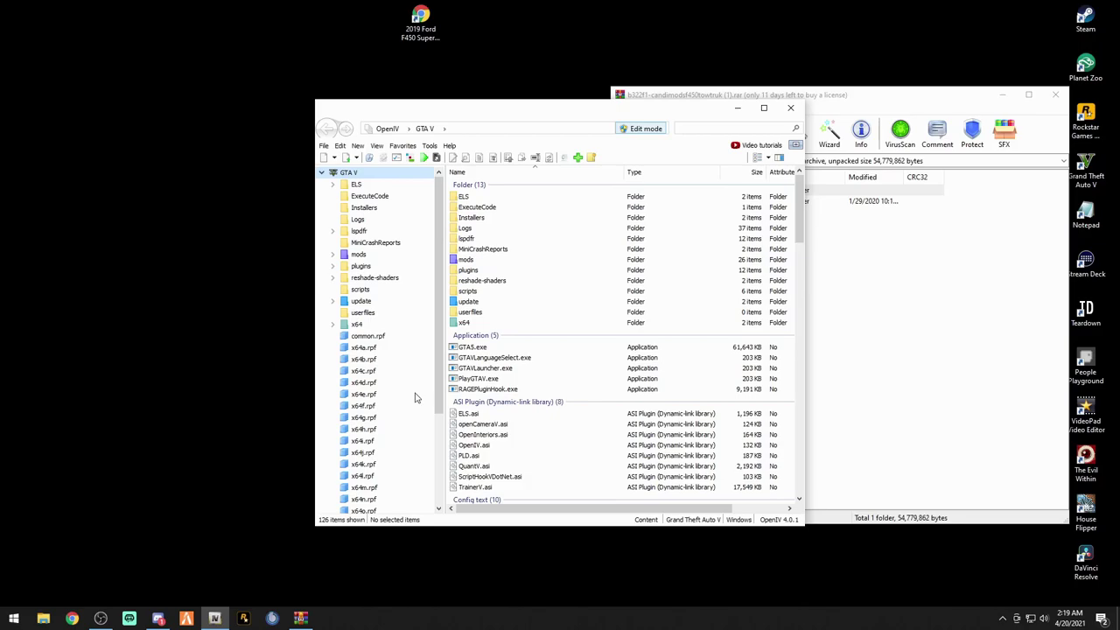
left_click_drag(591, 115, 380, 105)
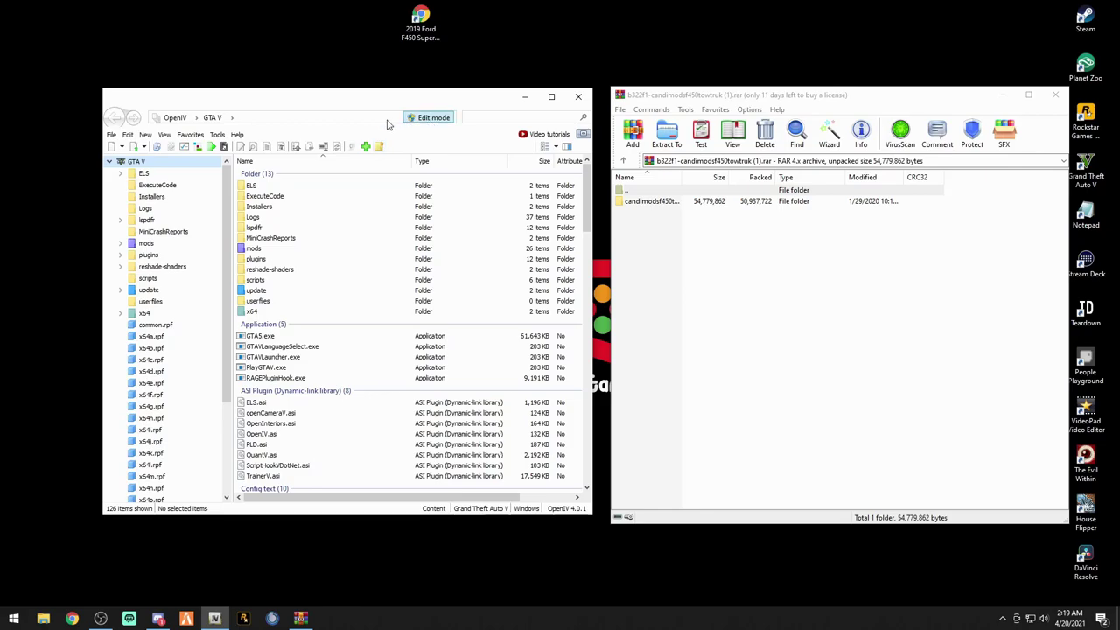
- Set OpenIV's default work mode to Edit in the general options
left_click(217, 134)
left_click(240, 148)
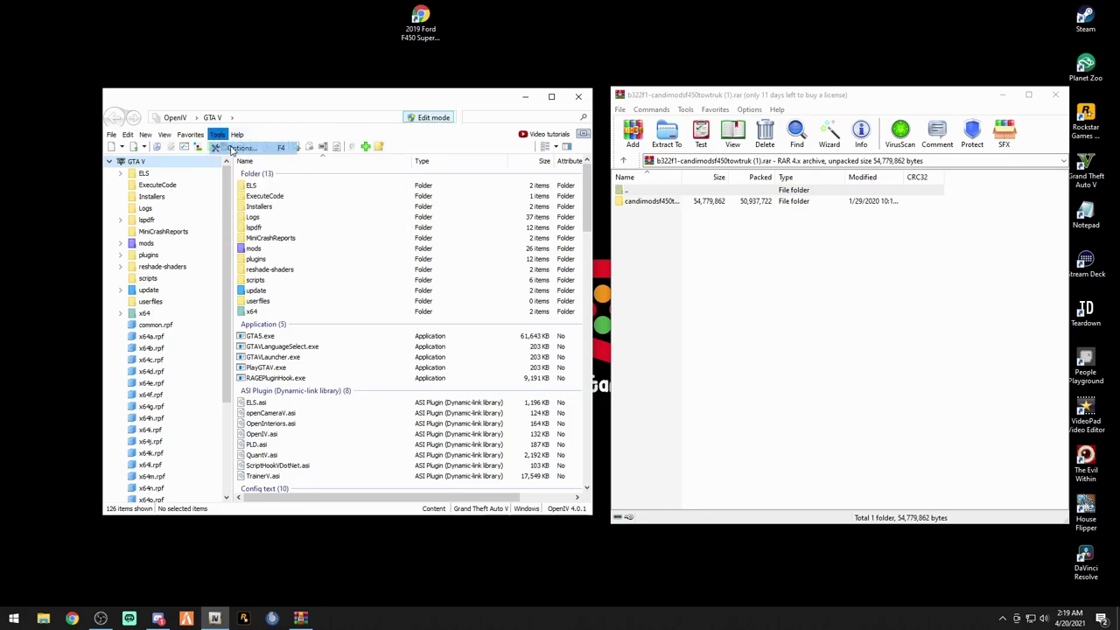
left_click(325, 242)
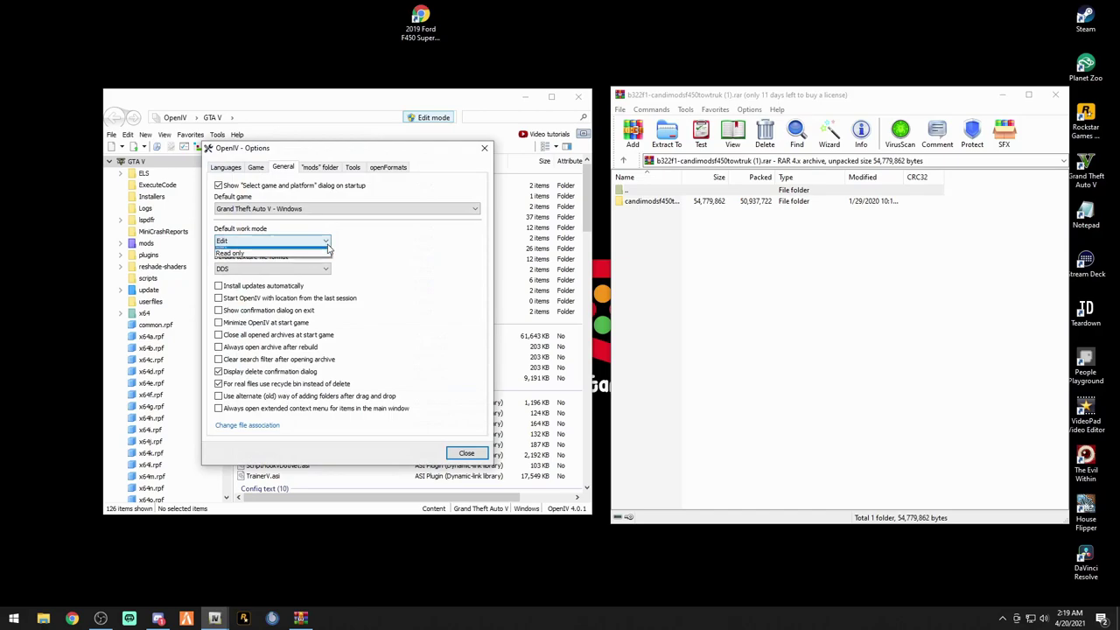
left_click(223, 252)
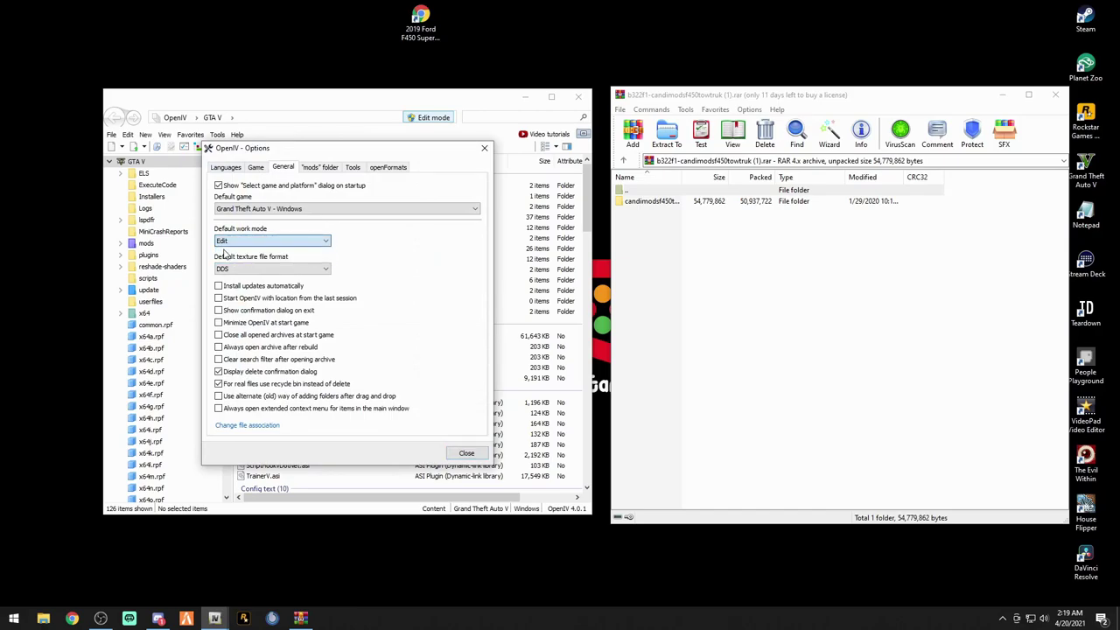
left_click(467, 454)
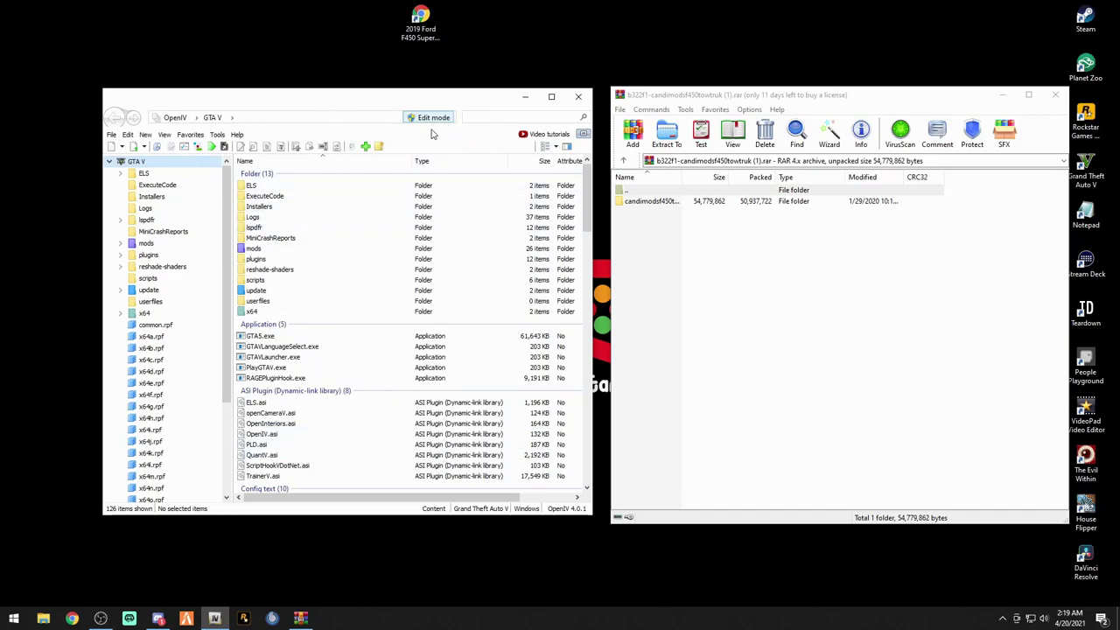
left_click(843, 103)
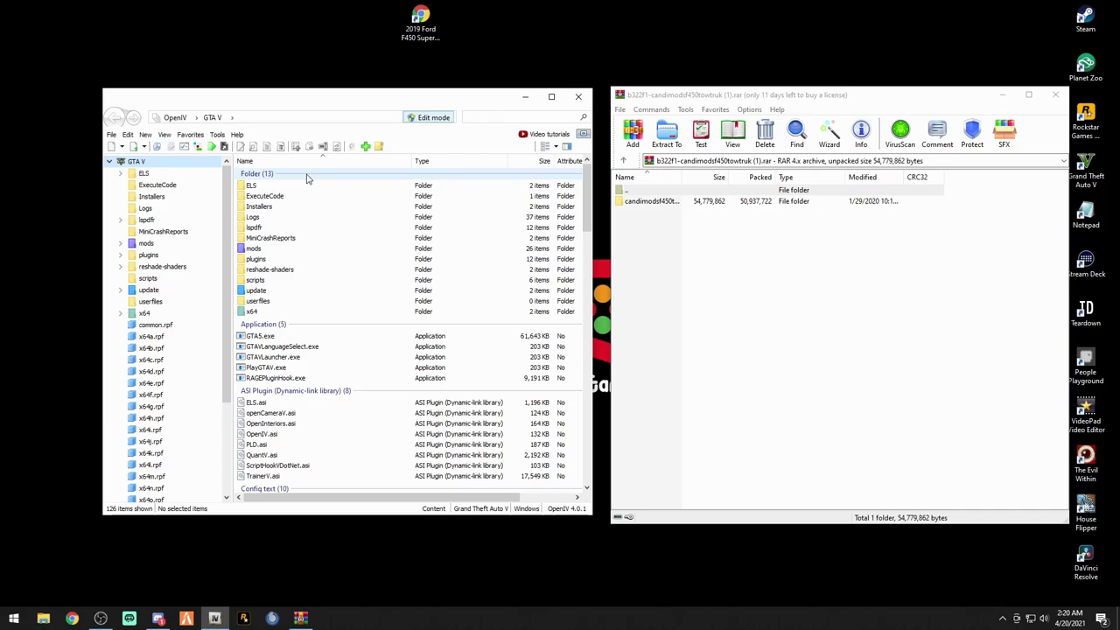
- Open the saved Regular Vehicles favorite location
left_click(191, 135)
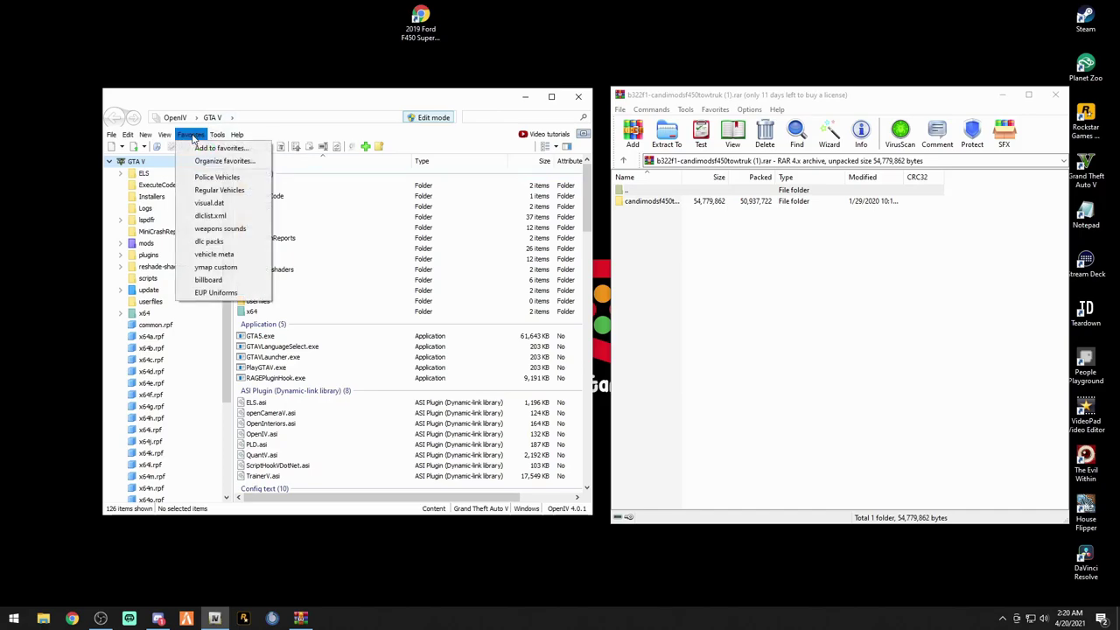
left_click(215, 190)
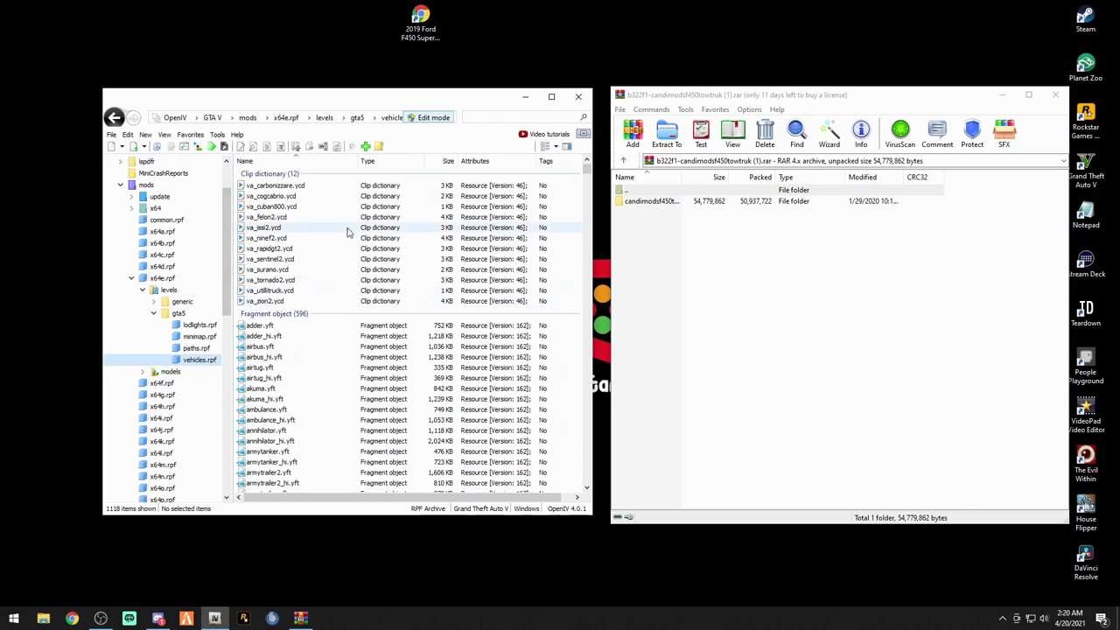
scroll(162, 271, "up", 2)
- Open vehicles.rpf in mods > x64e.rpf > levels > gta5 and fit the window beside the archive so the full path shows
double_click(144, 244)
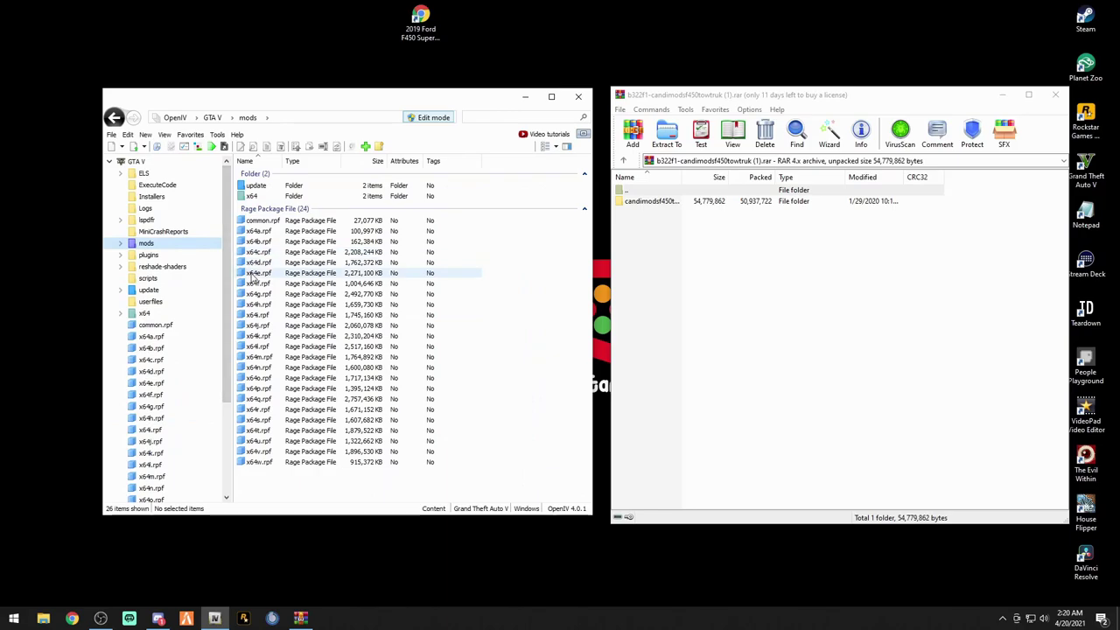
left_click(151, 383)
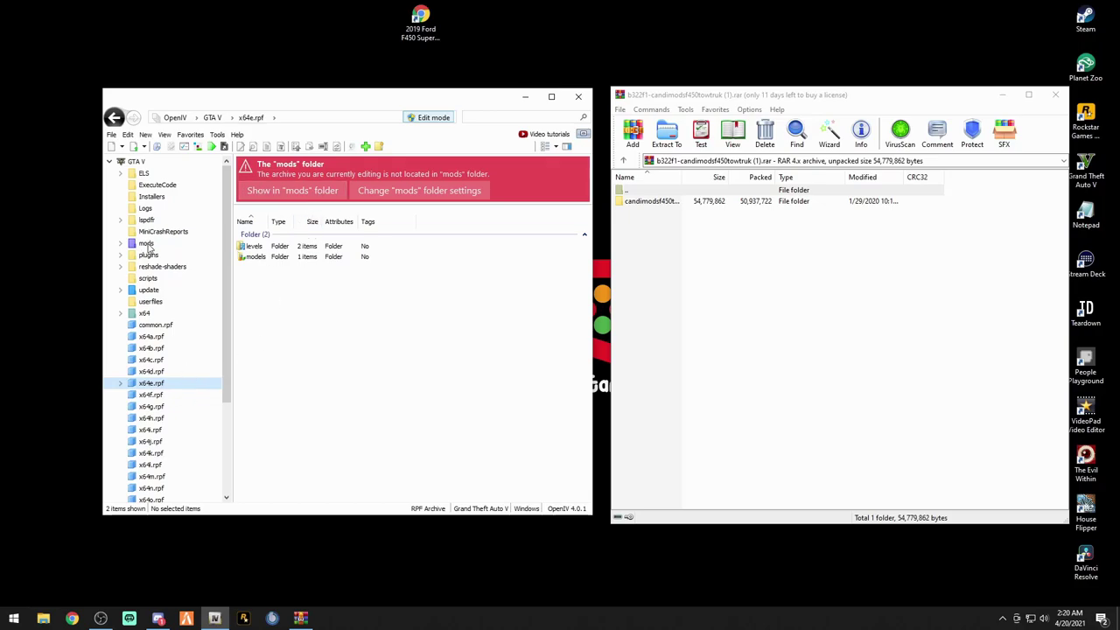
left_click(146, 244)
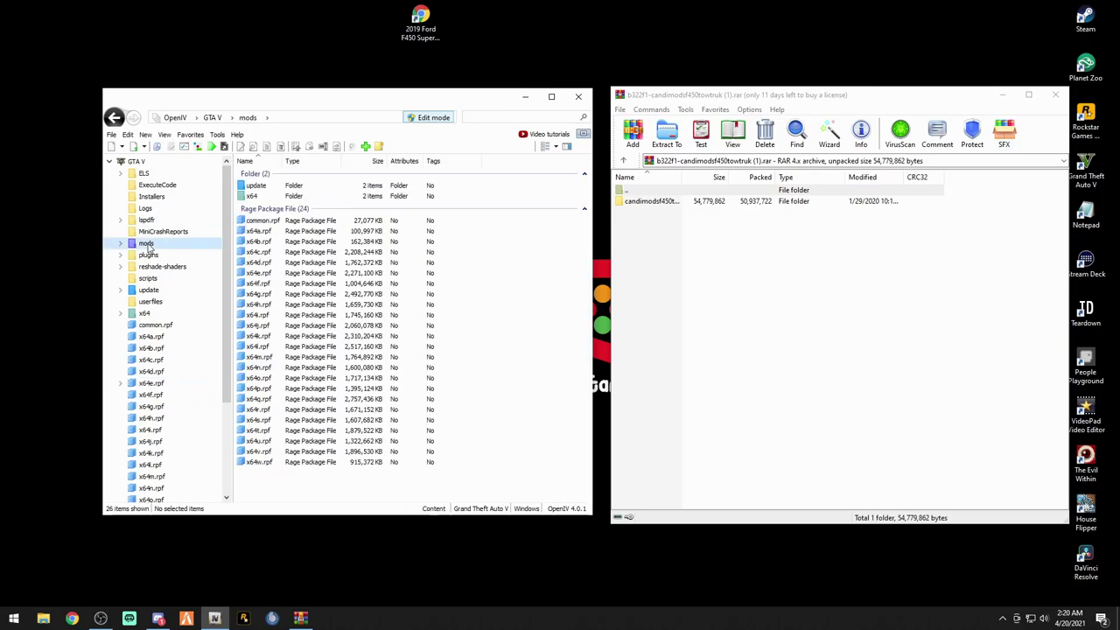
double_click(259, 273)
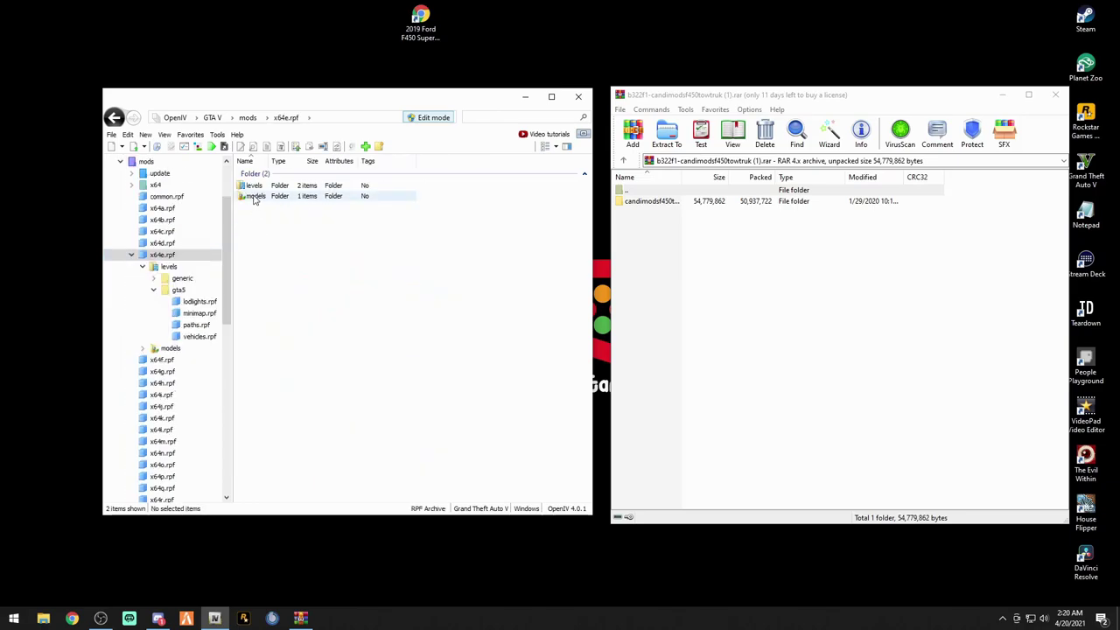
double_click(255, 186)
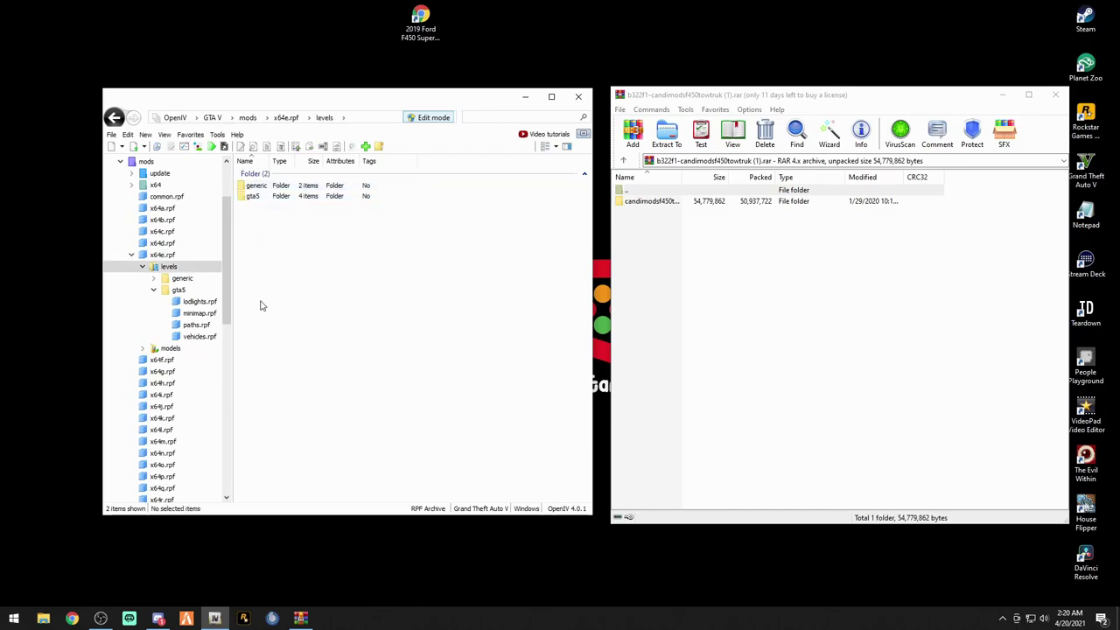
double_click(252, 197)
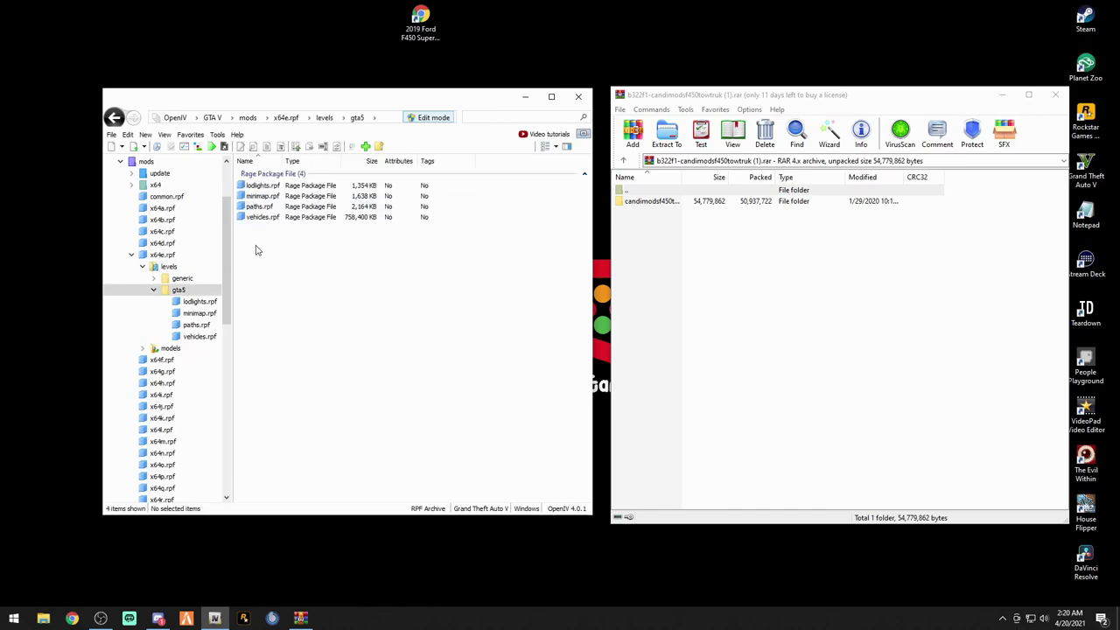
double_click(256, 219)
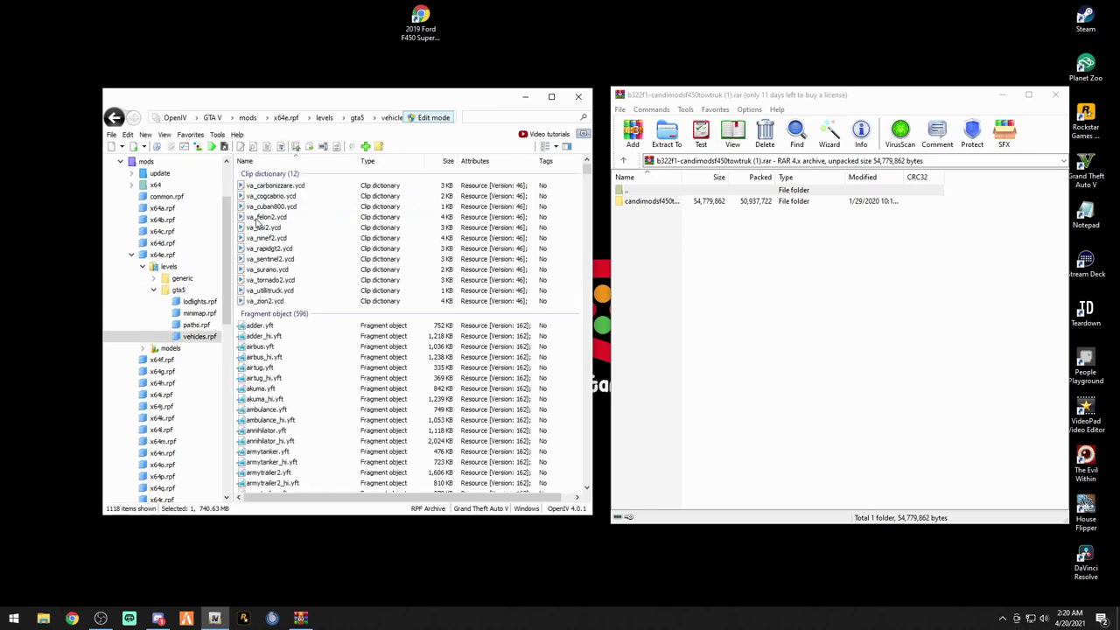
left_click_drag(455, 105, 401, 96)
left_click_drag(537, 262, 589, 262)
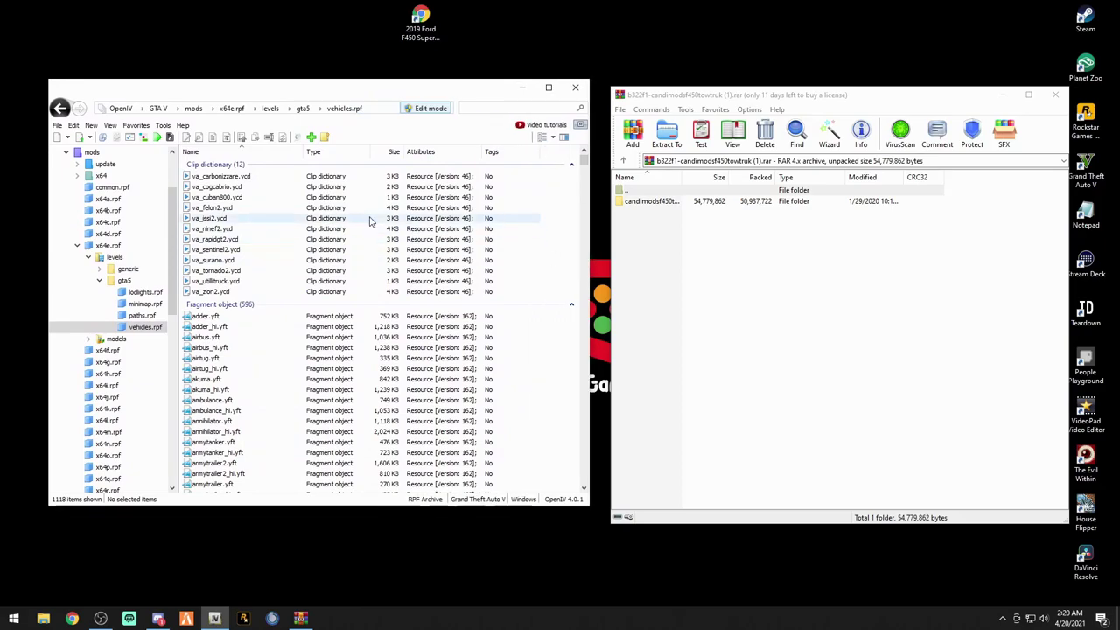
left_click(136, 125)
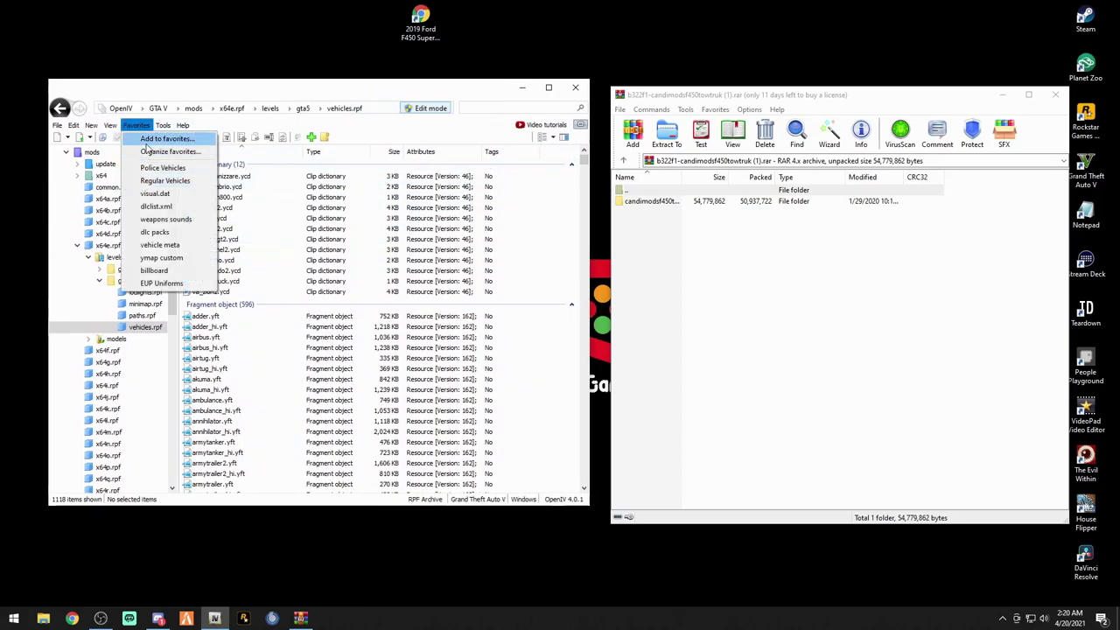
left_click(151, 140)
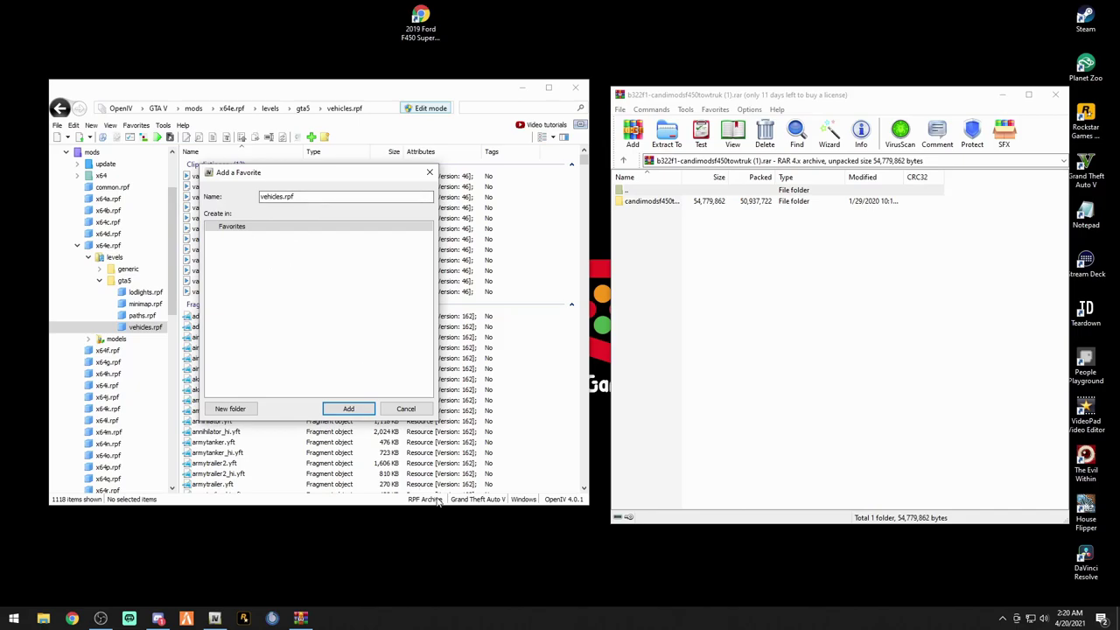
left_click(403, 410)
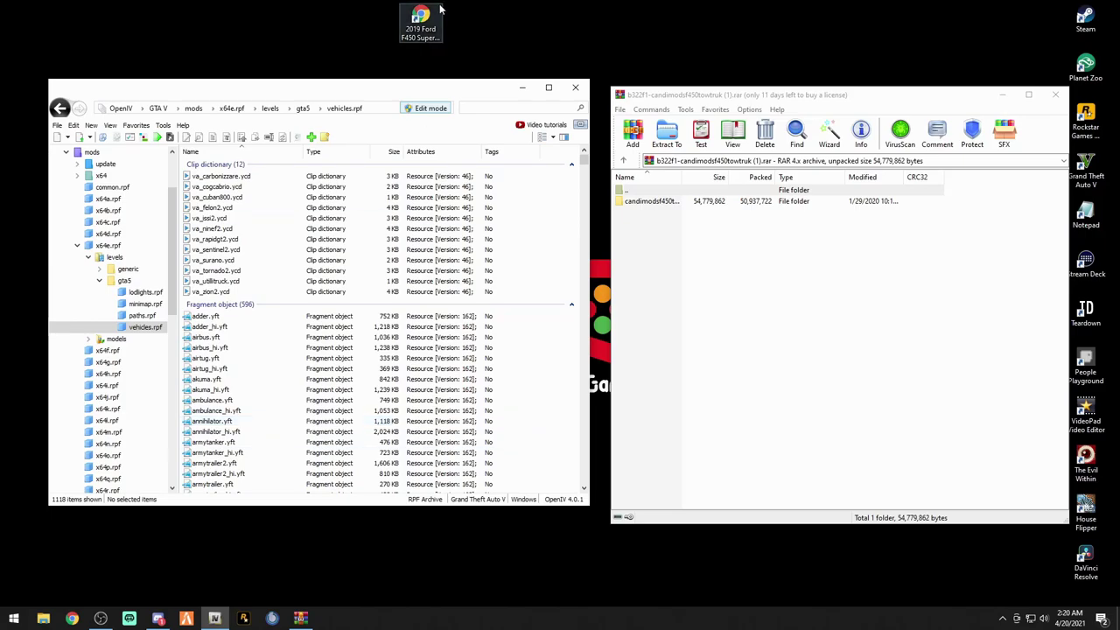
left_click(421, 107)
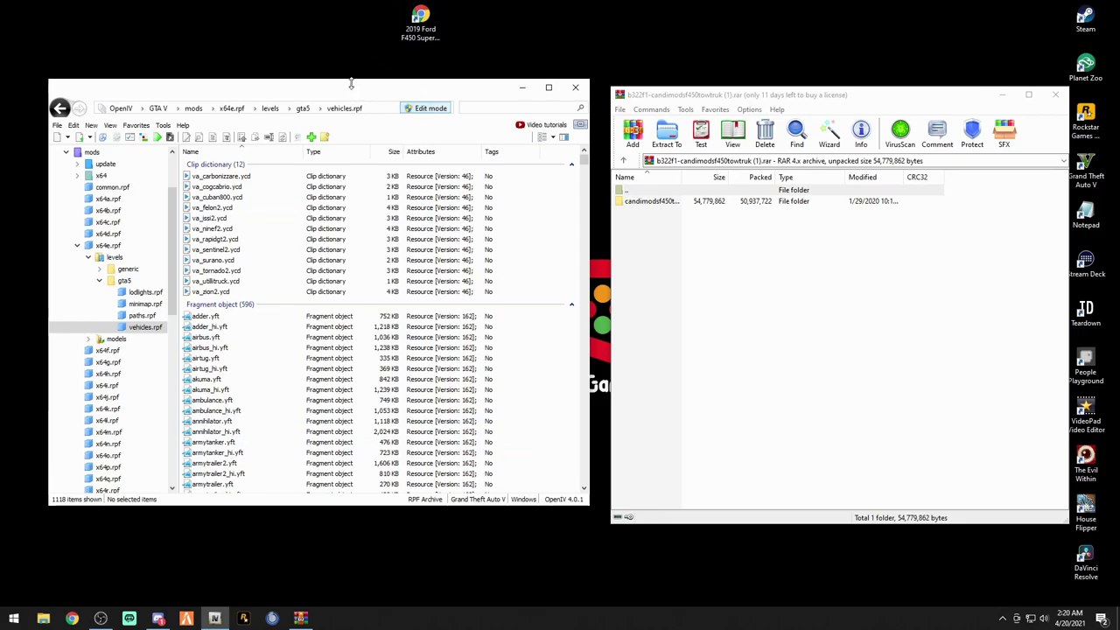
- Create a desktop folder named "original tow" for the backup files
right_click(206, 28)
mouse_move(259, 140)
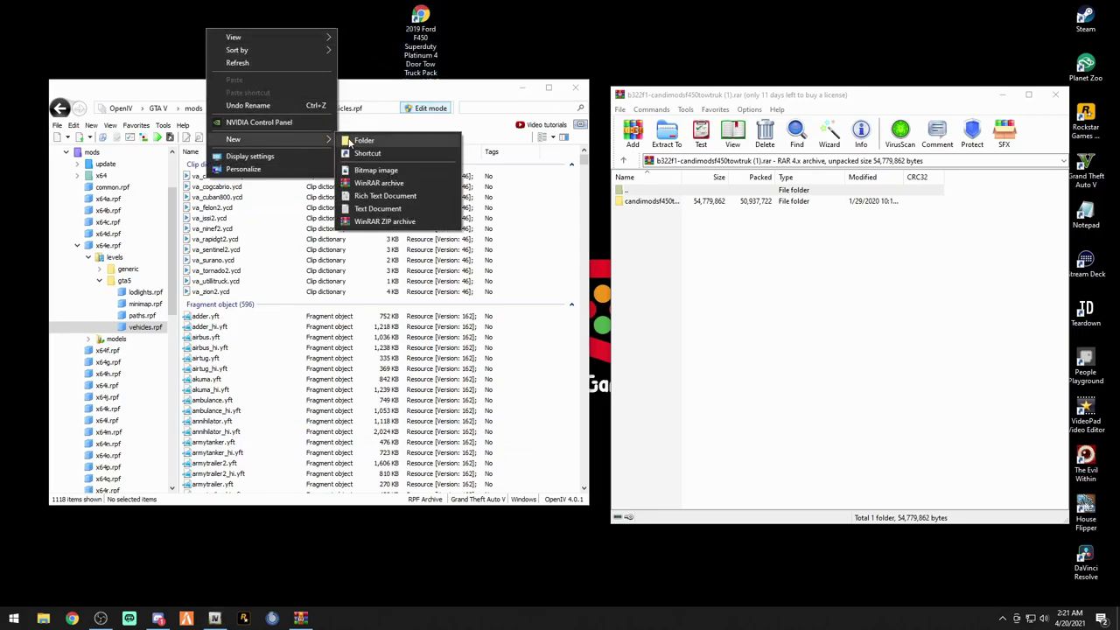
left_click(372, 141)
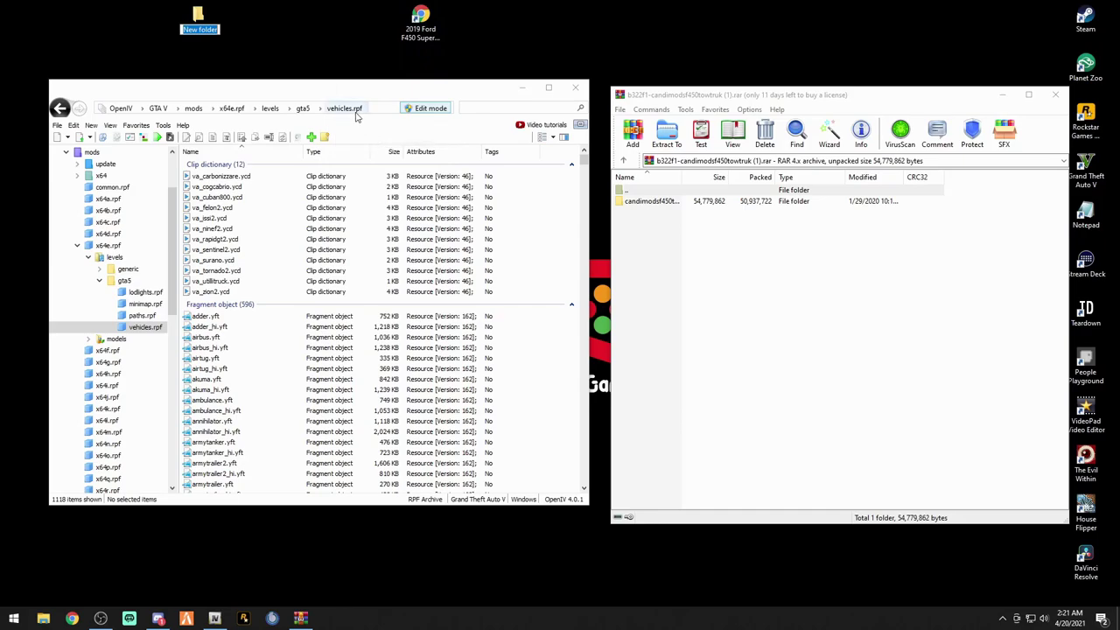
type("original tow")
key("Return")
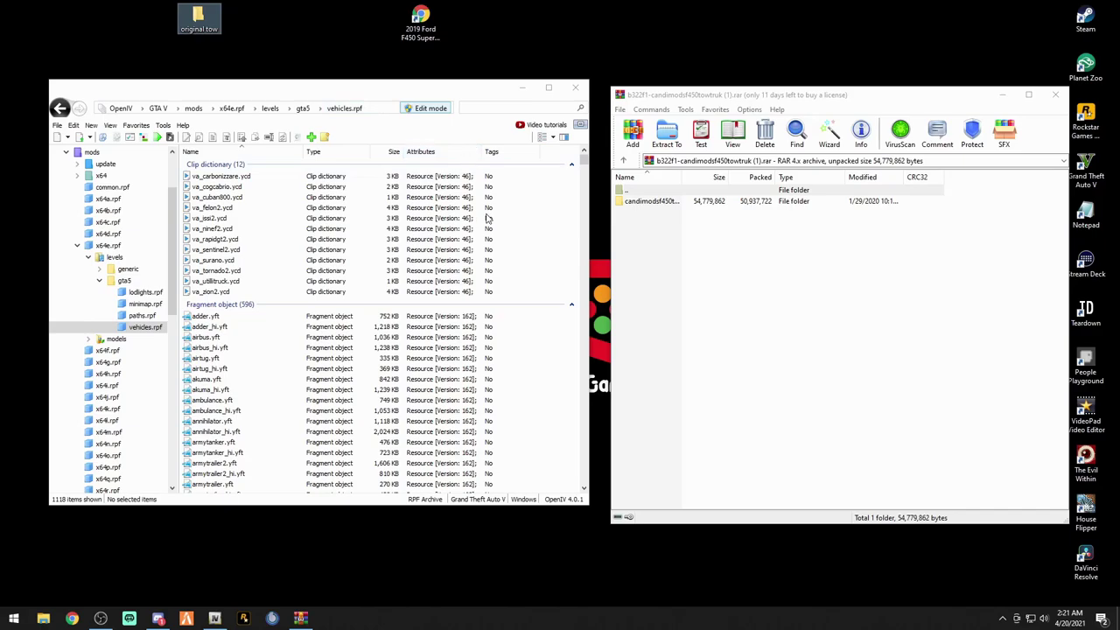
- Preview the towtruck_hi.yft and towtruck2_hi.yft models to examine which tow truck each one is
left_click_drag(585, 165, 594, 316)
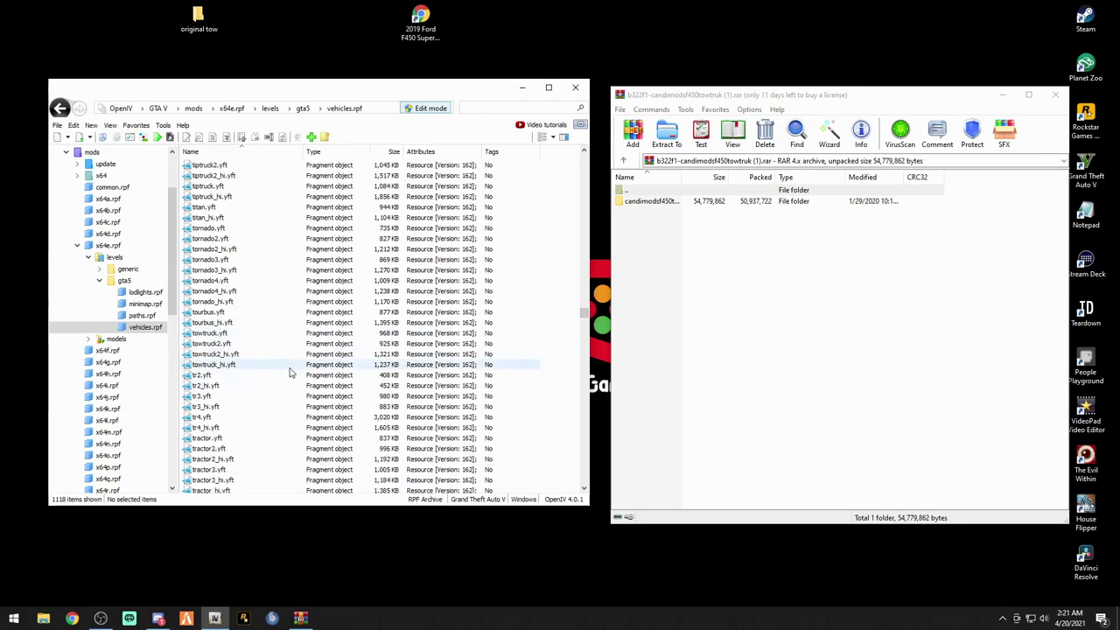
double_click(215, 365)
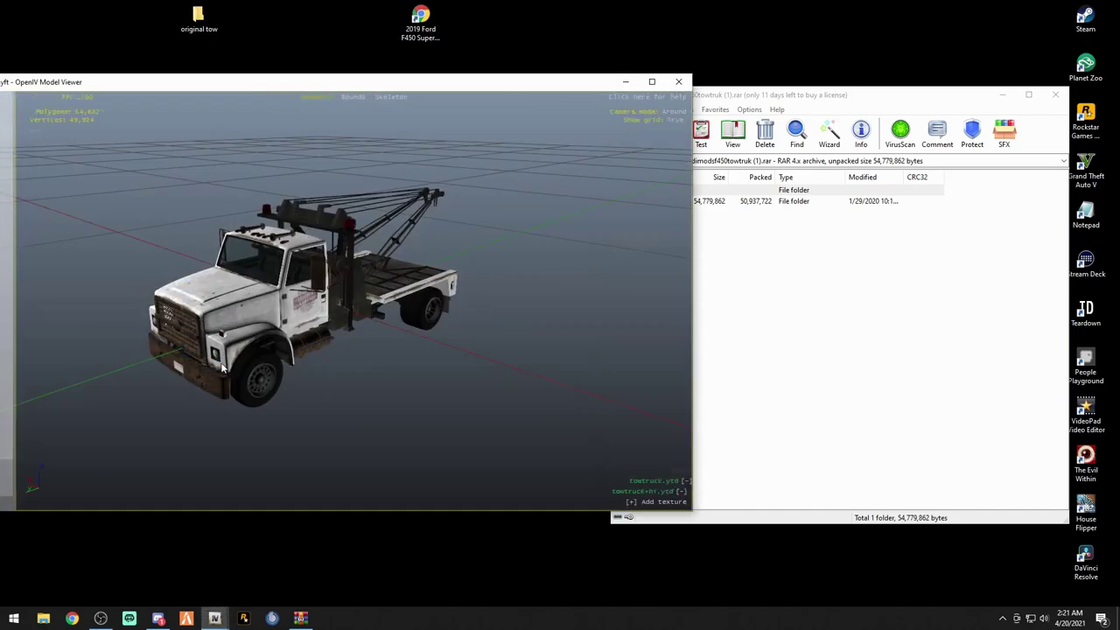
left_click(679, 82)
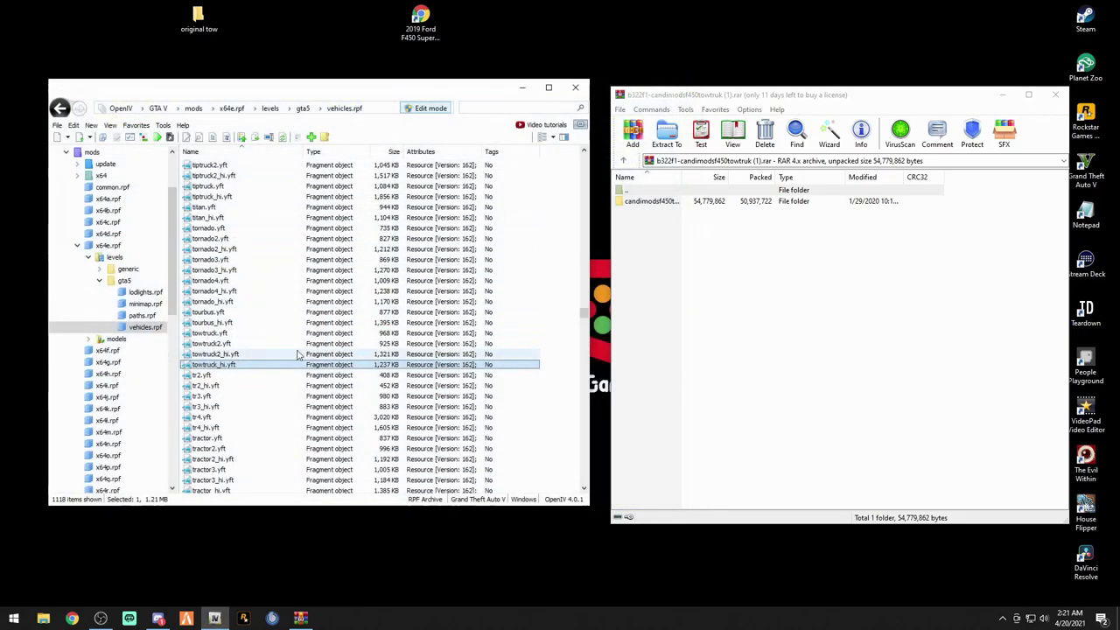
double_click(242, 354)
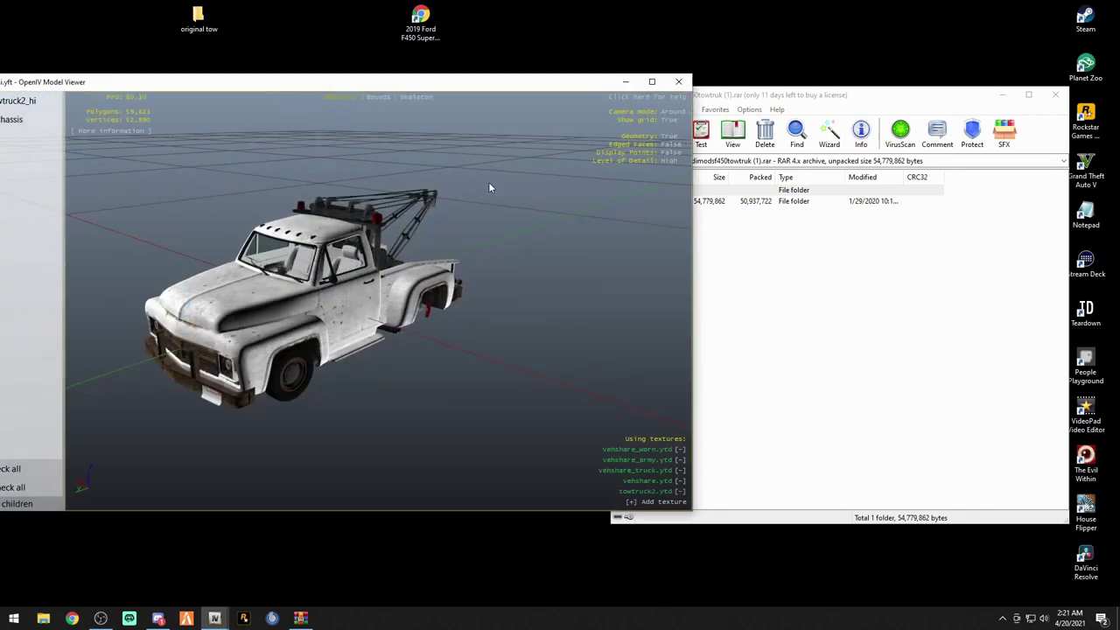
left_click(679, 81)
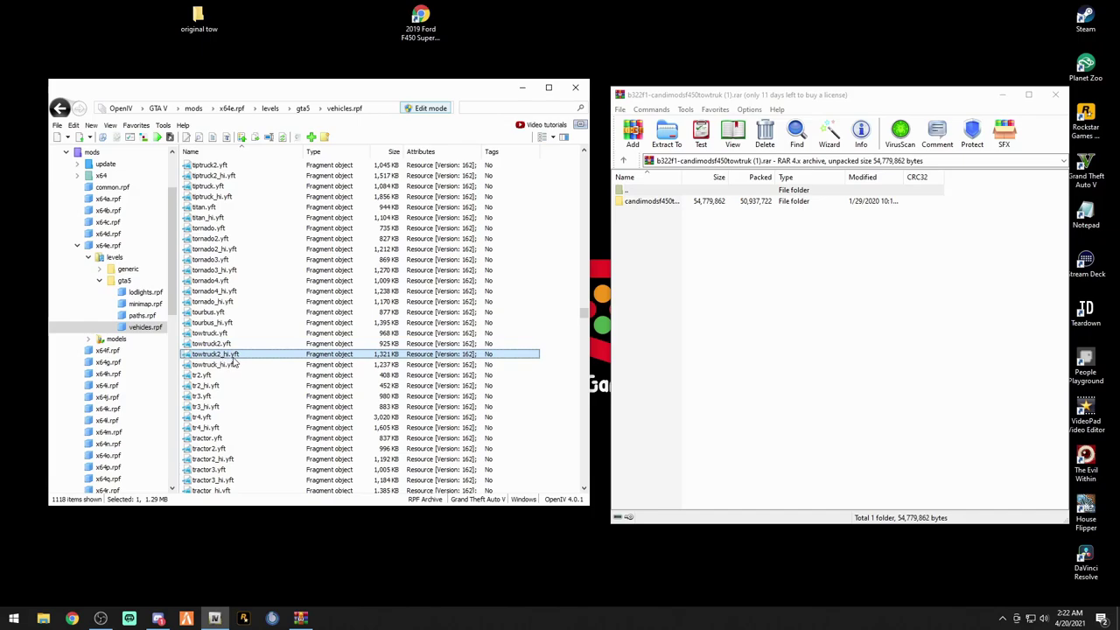
- Back up towtruck2.yft, towtruck2_hi.yft and towtruck2.ytd from vehicles.rpf into the "original tow" desktop folder
left_click(210, 343, "ctrl")
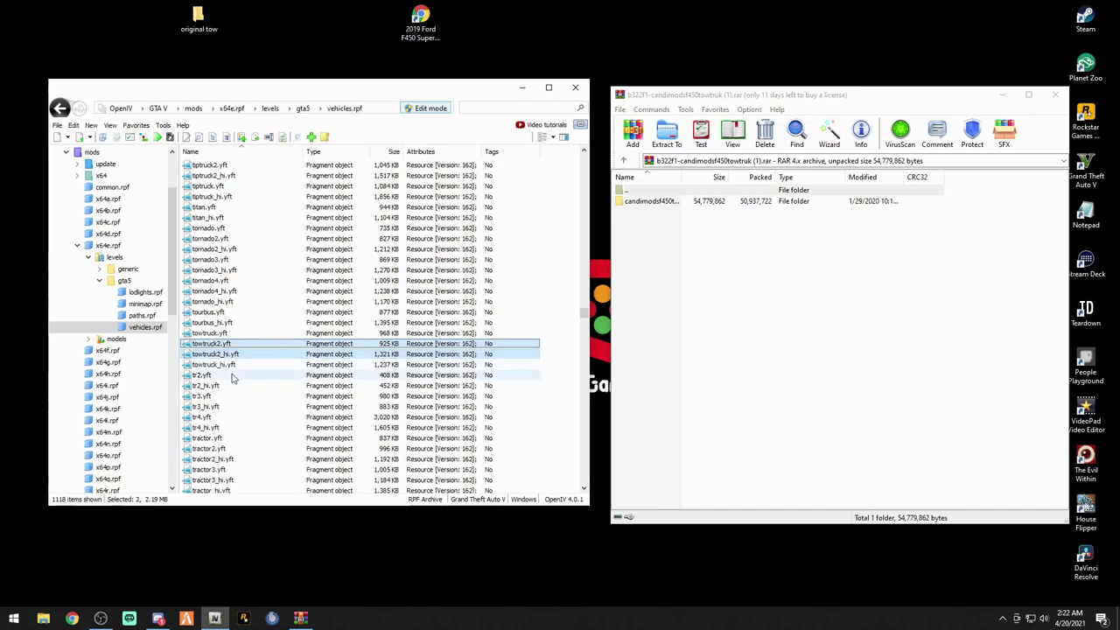
left_click_drag(584, 315, 584, 449)
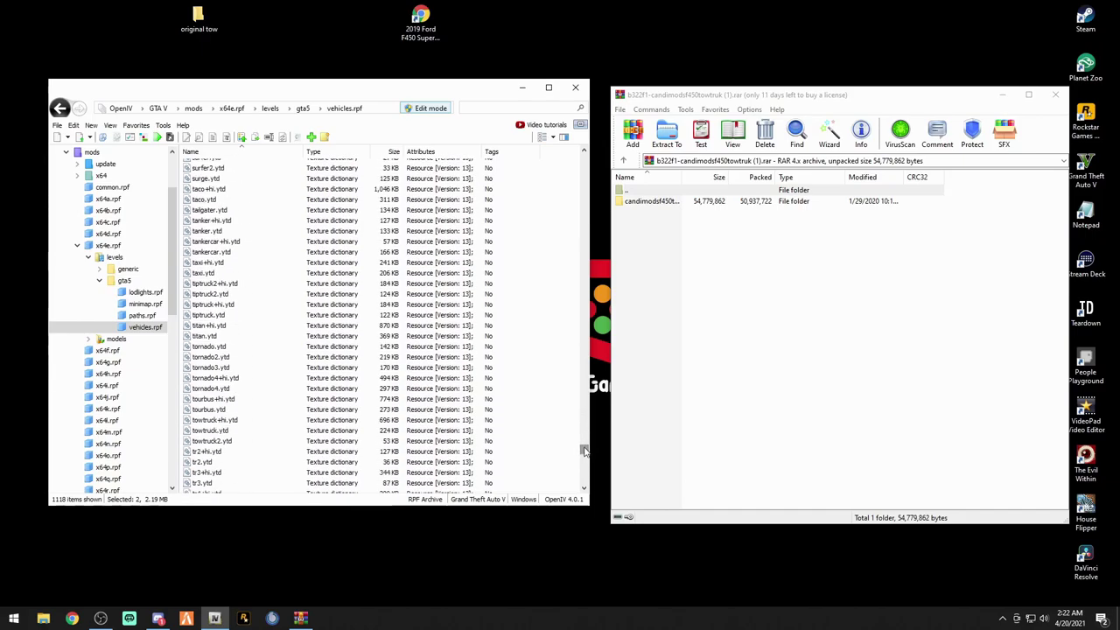
left_click(228, 442, "ctrl")
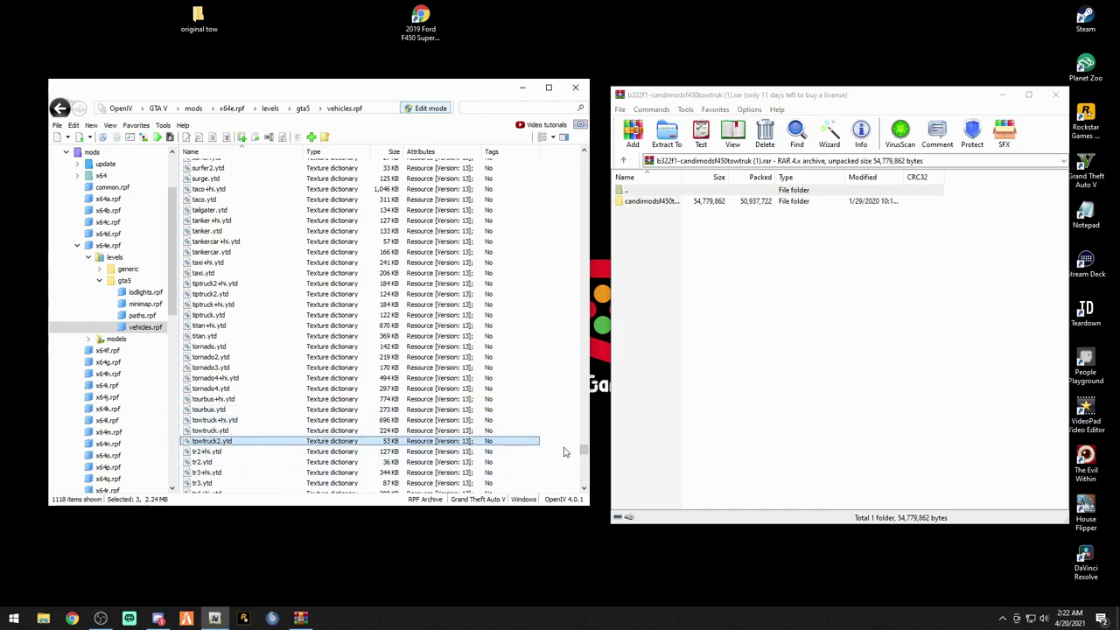
left_click_drag(584, 449, 584, 311)
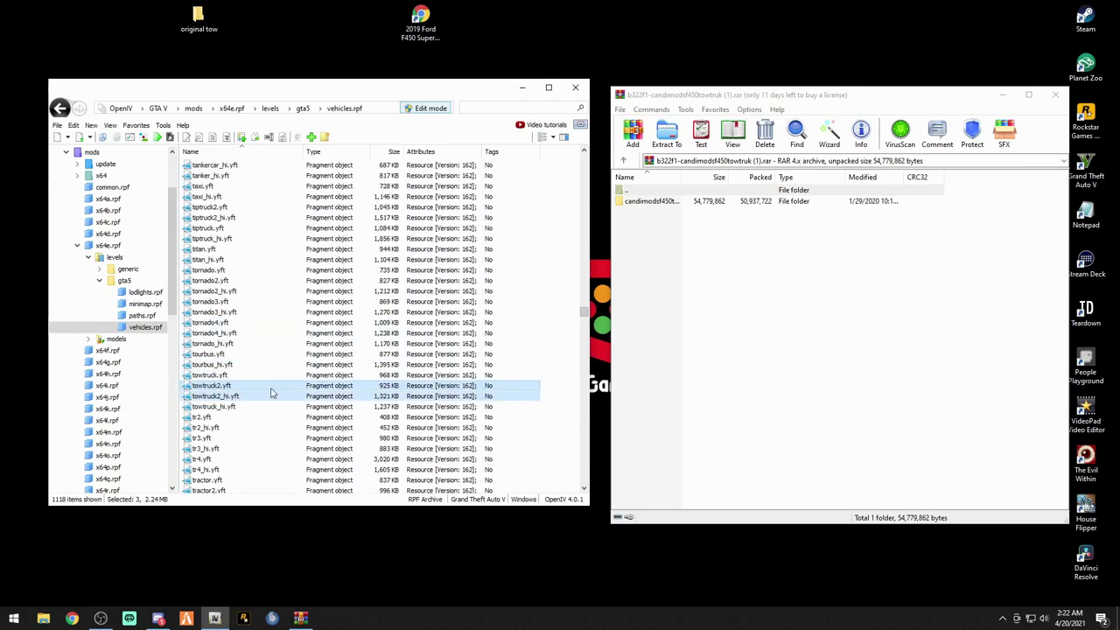
left_click_drag(272, 394, 202, 25)
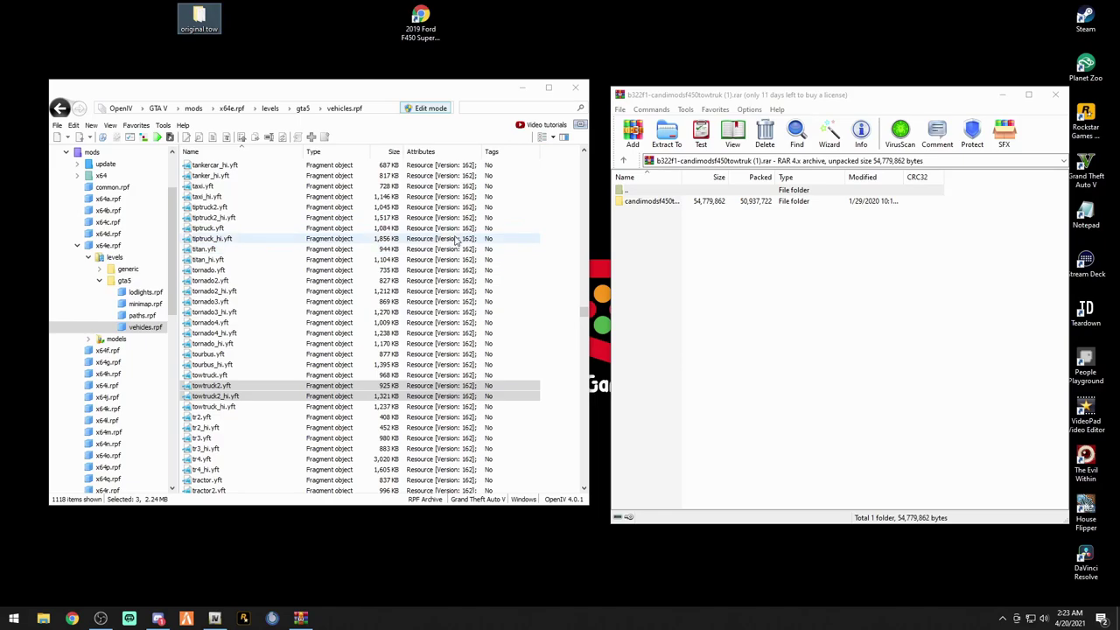
left_click(565, 338)
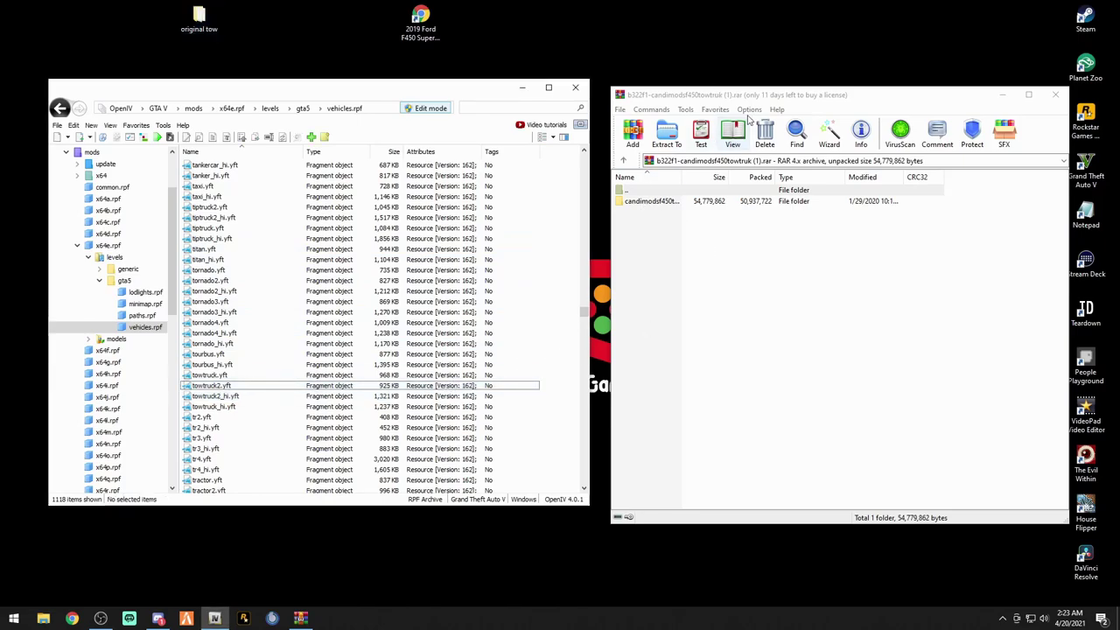
- Open the candimodsf450towtruk folder in the mod archive, check its data folder, and open its stream folder
left_click(665, 190)
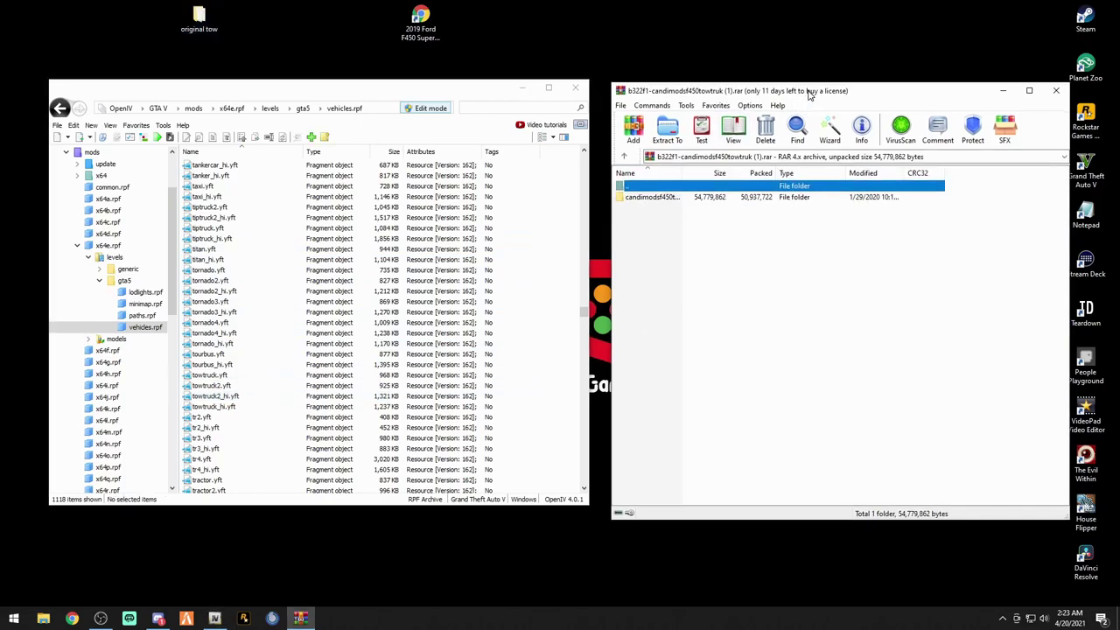
double_click(639, 200)
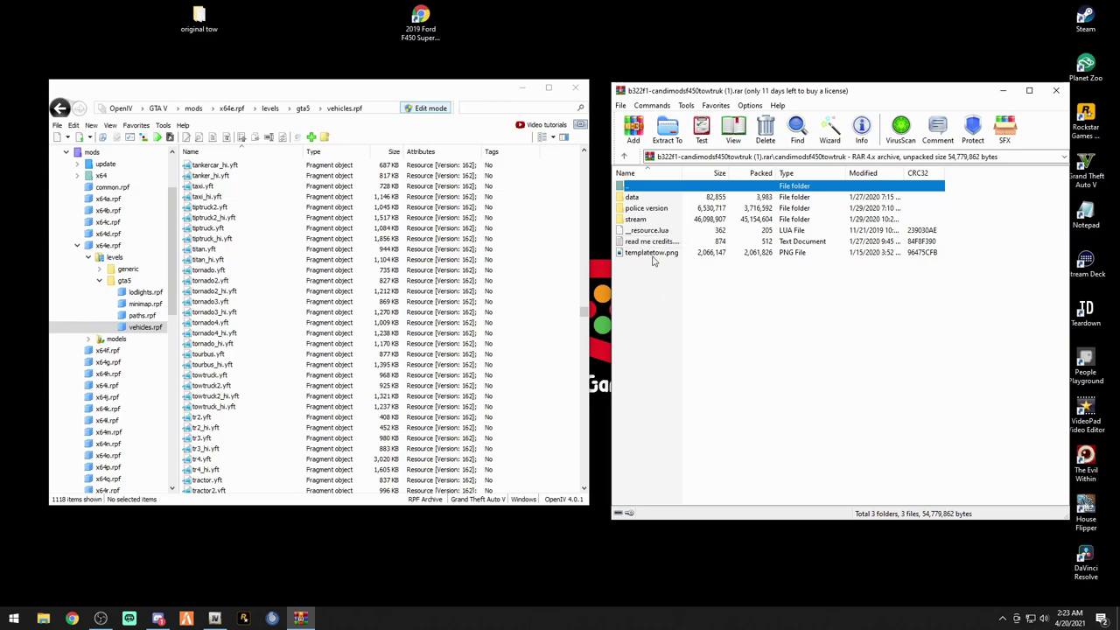
double_click(635, 200)
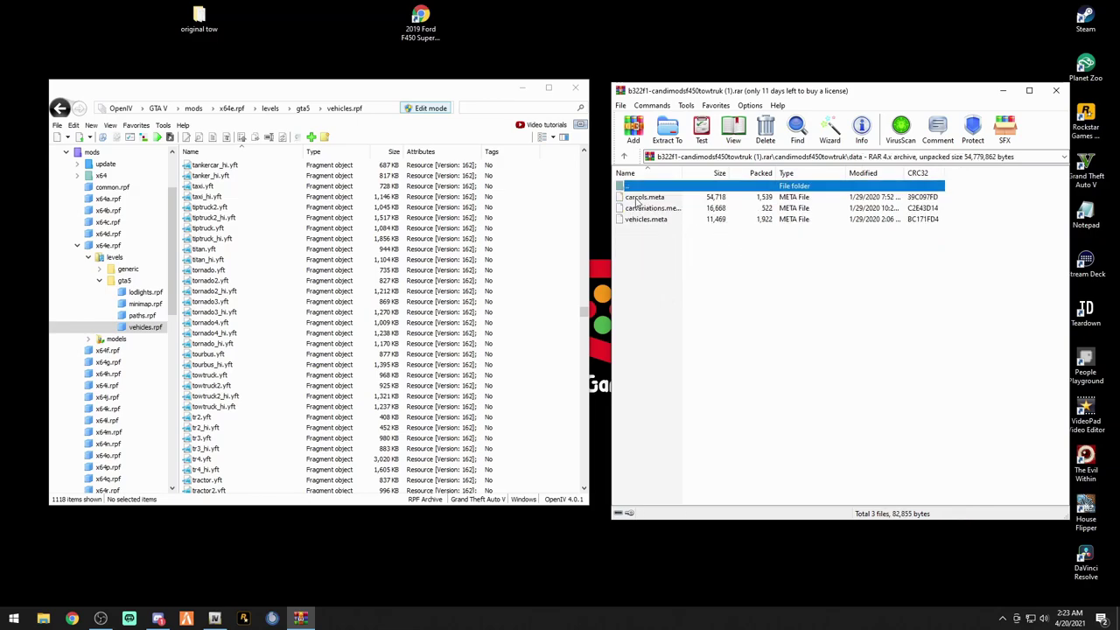
left_click(625, 158)
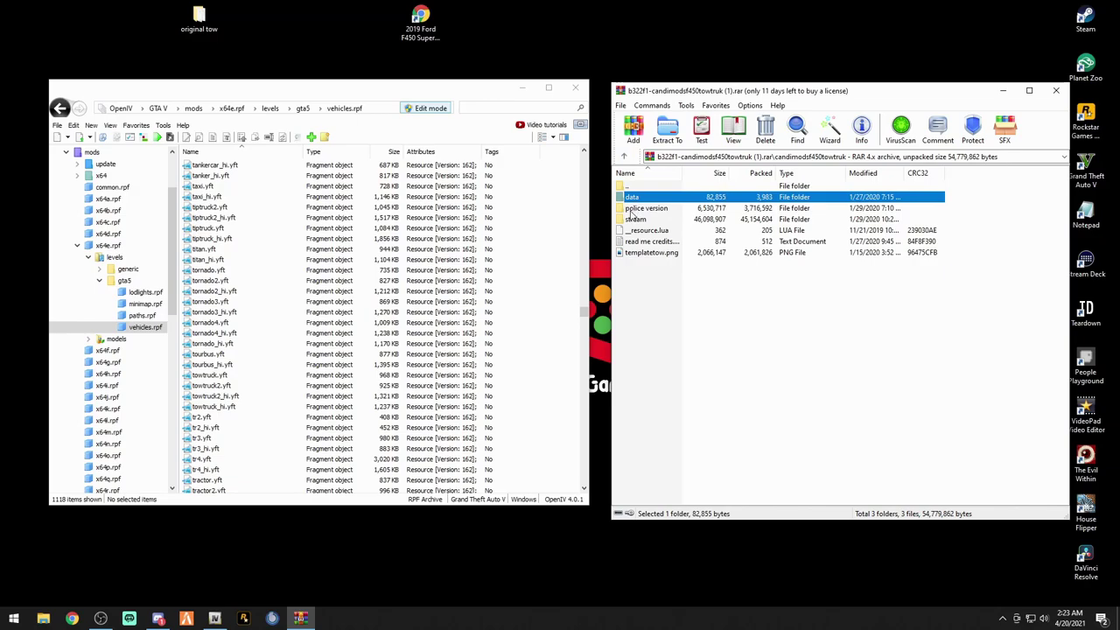
double_click(637, 220)
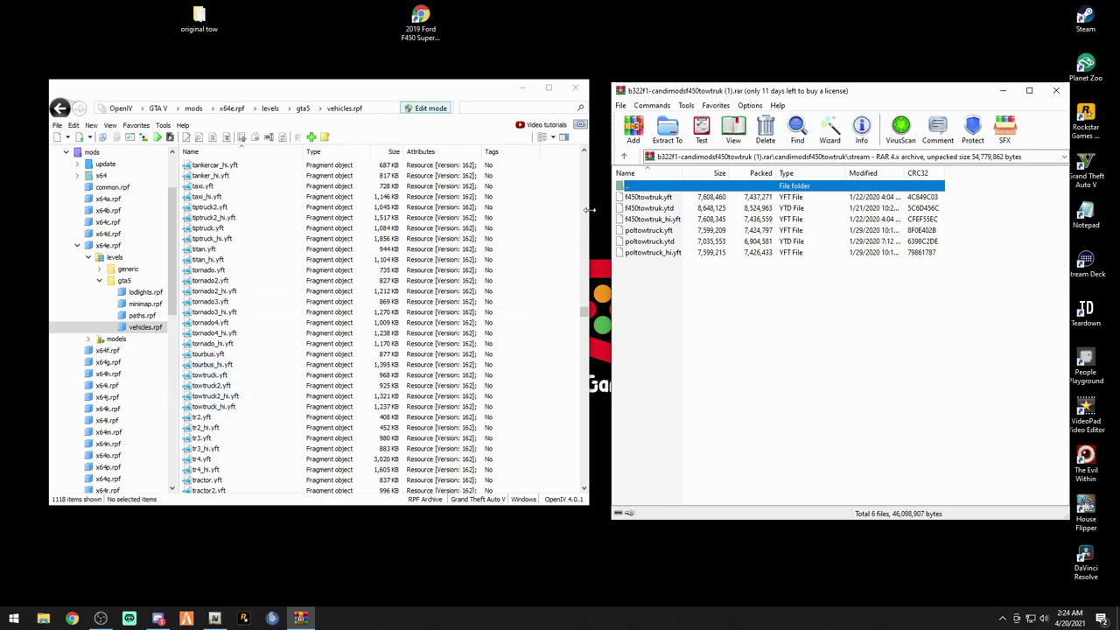
- Copy the base name "towtruck2" from towtruck2_hi.yft in vehicles.rpf, leaving that file's name as it is
left_click(657, 198)
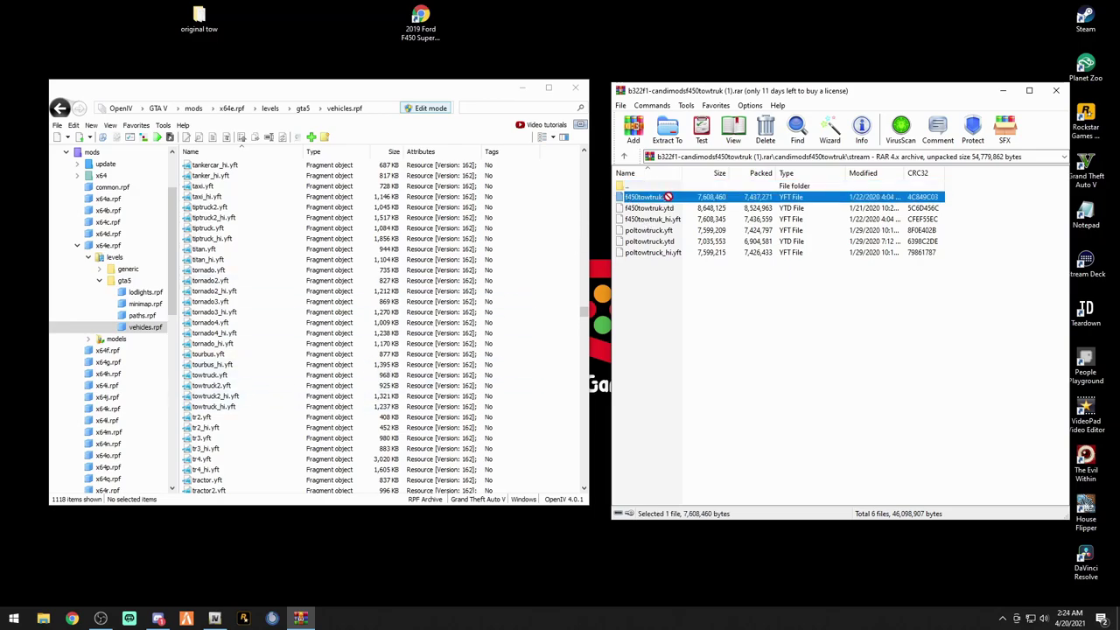
left_click(222, 400)
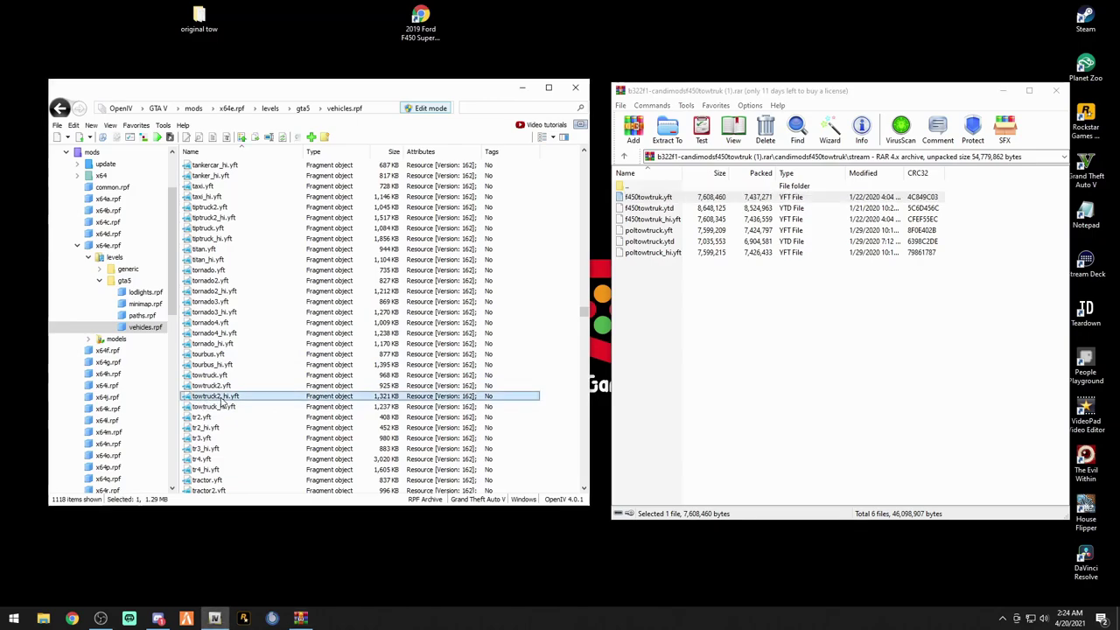
left_click(222, 399)
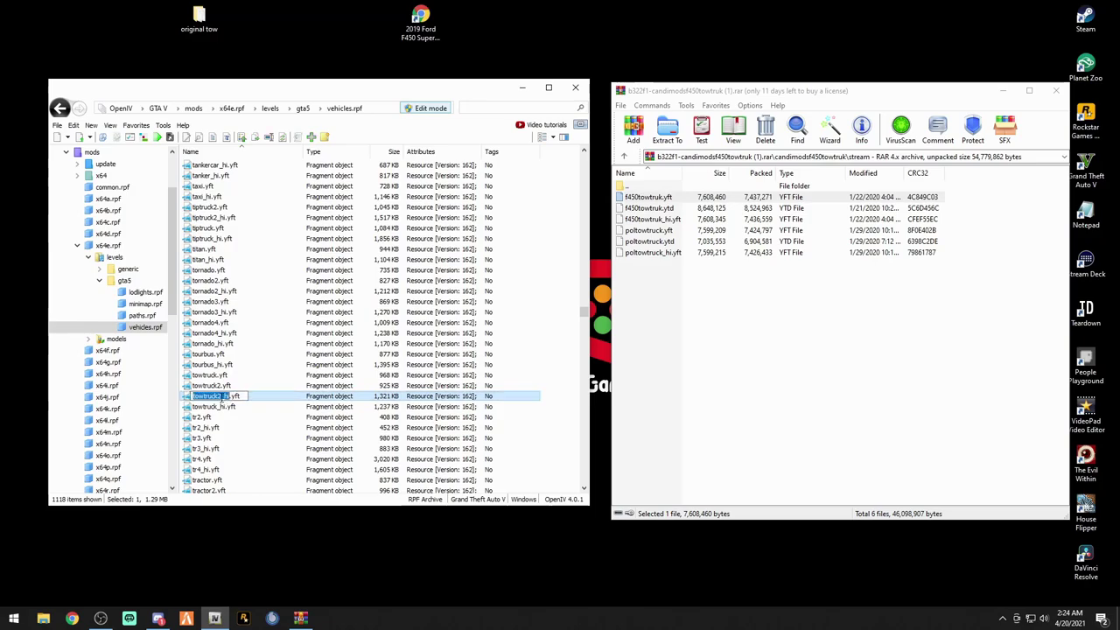
left_click(222, 396)
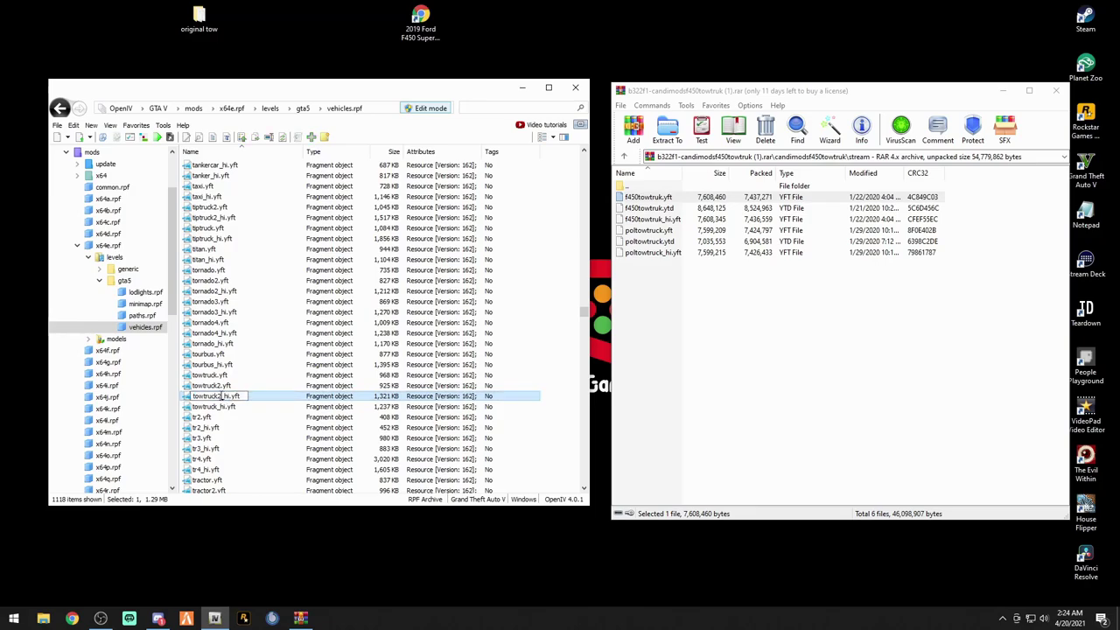
left_click_drag(220, 396, 193, 396)
right_click(219, 395)
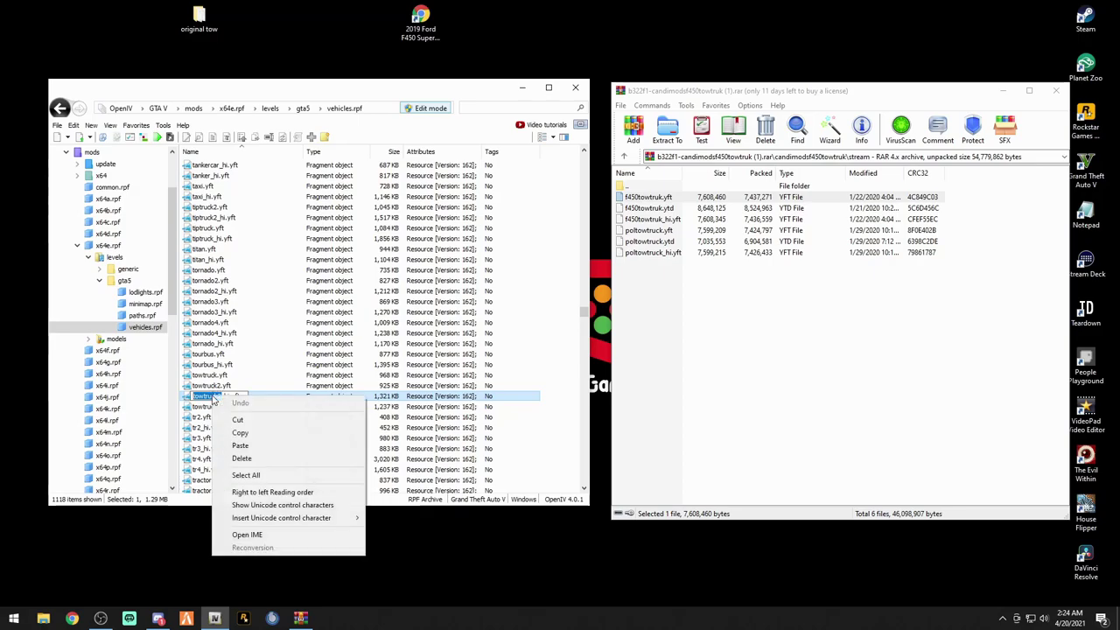
left_click(243, 434)
left_click(688, 313)
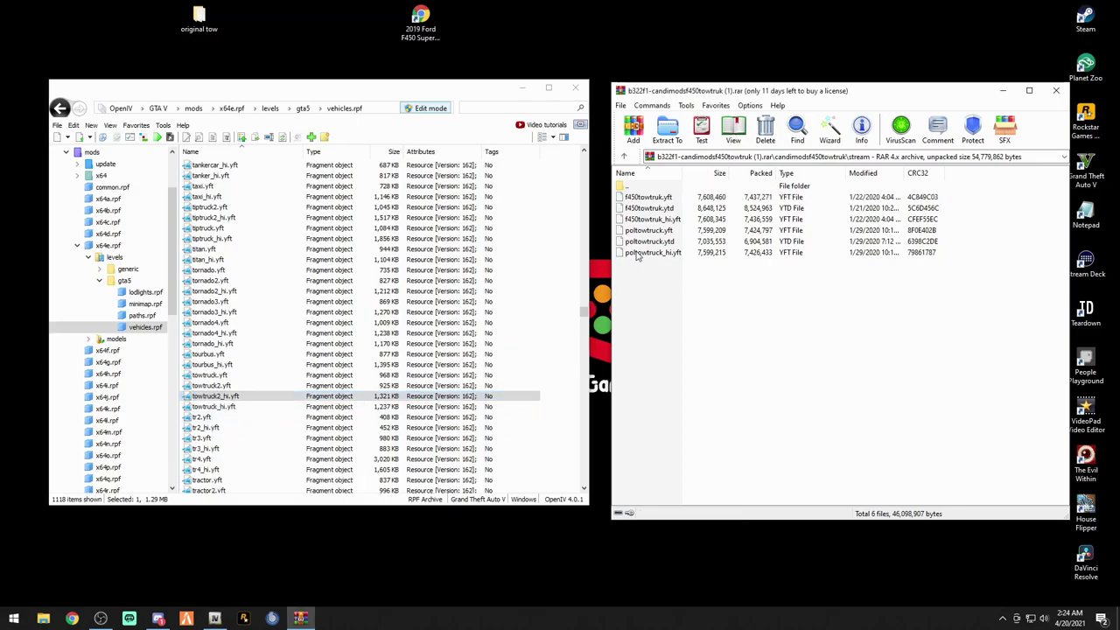
- Rename f450towtruk.yft in the archive's stream folder as towtruck2.yft, using the copied base name
left_click(665, 200)
left_click(665, 200)
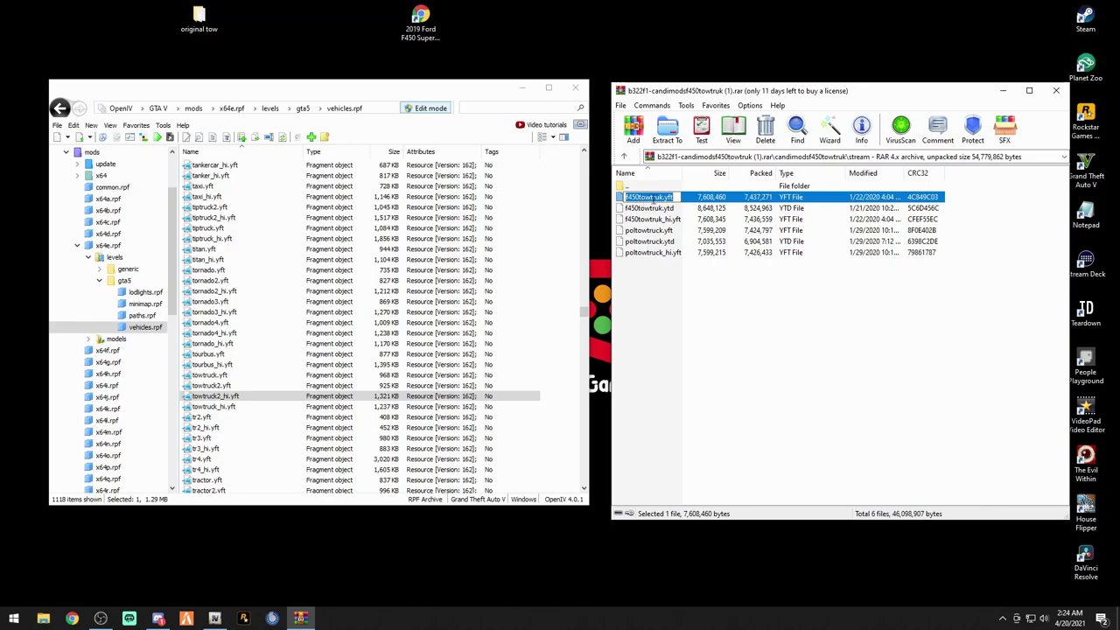
left_click_drag(662, 197, 624, 197)
right_click(646, 197)
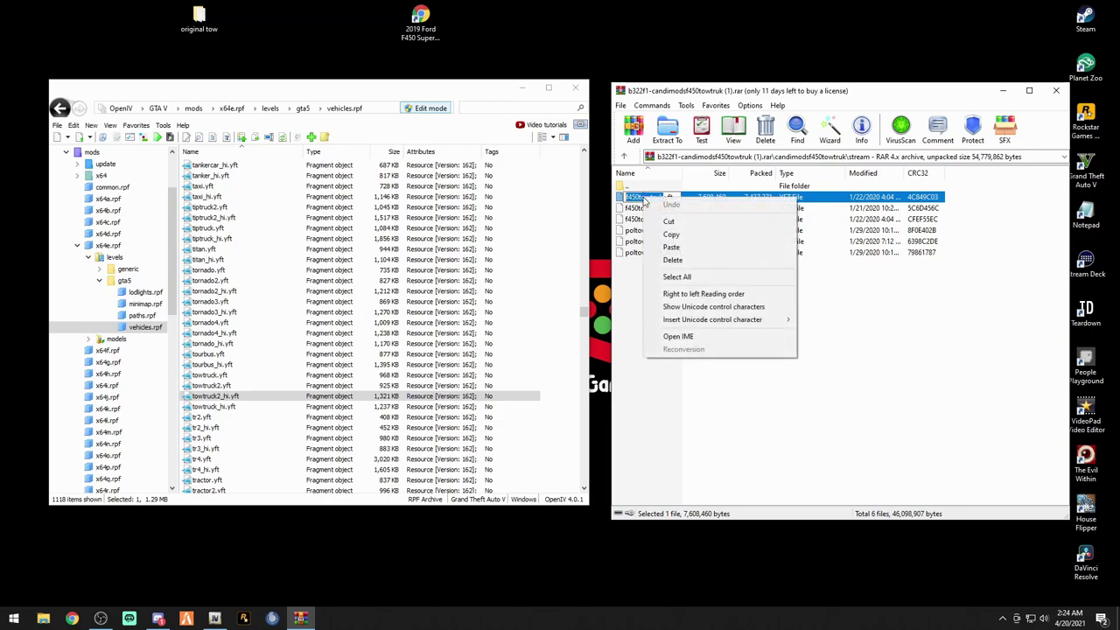
left_click(666, 250)
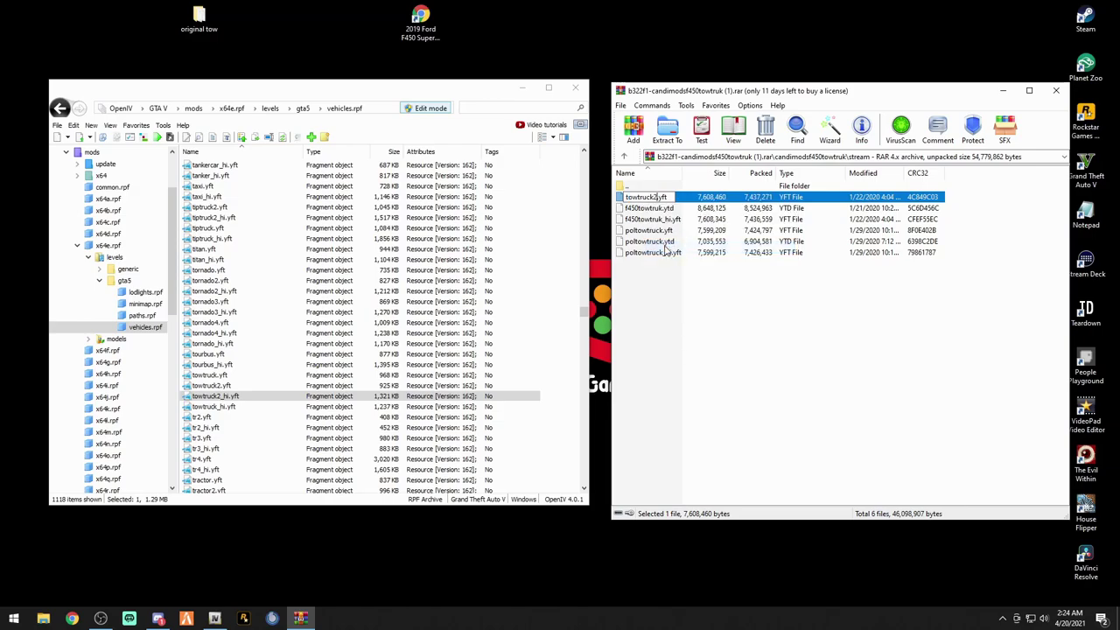
key("Return")
- Rename the texture file f450towtruk.ytd in the stream folder as towtruck2.ytd
left_click(663, 198)
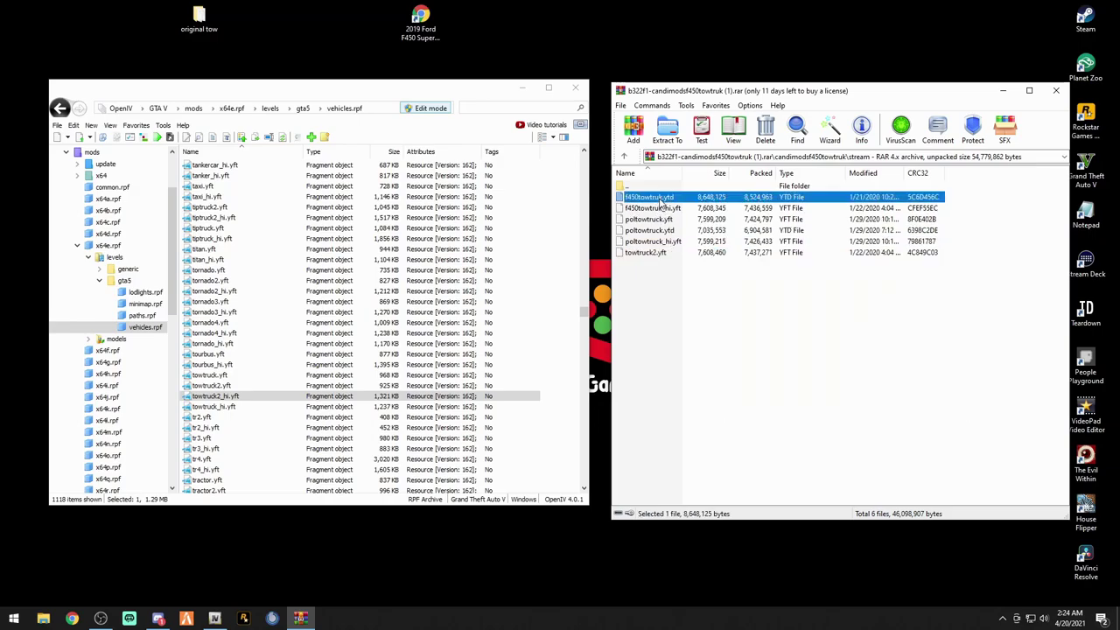
left_click(663, 200)
right_click(631, 198)
left_click(663, 249)
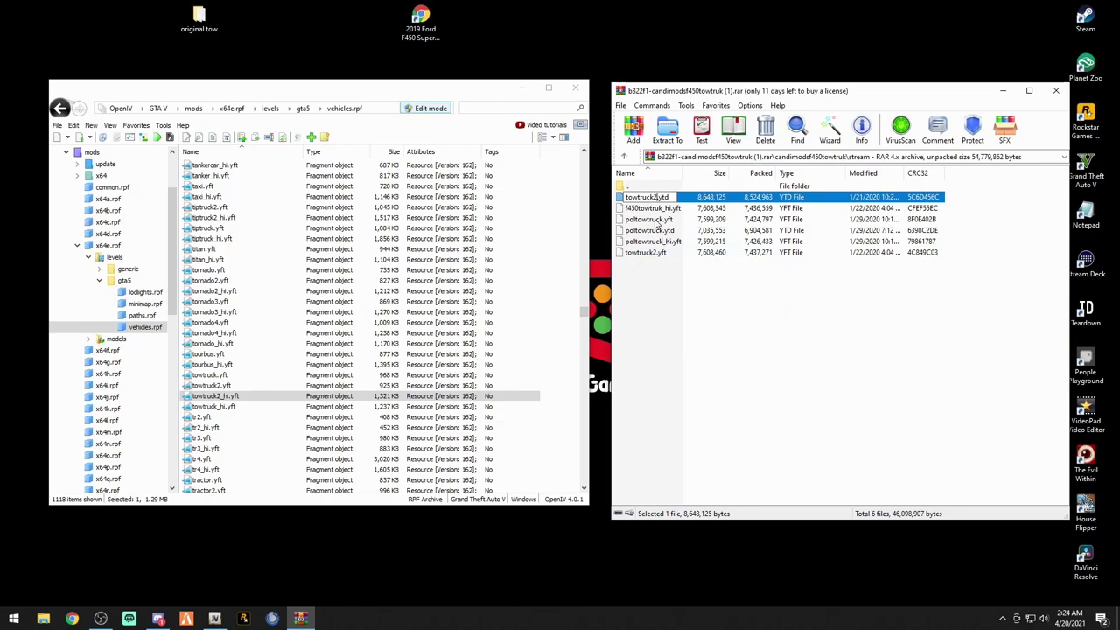
key("Return")
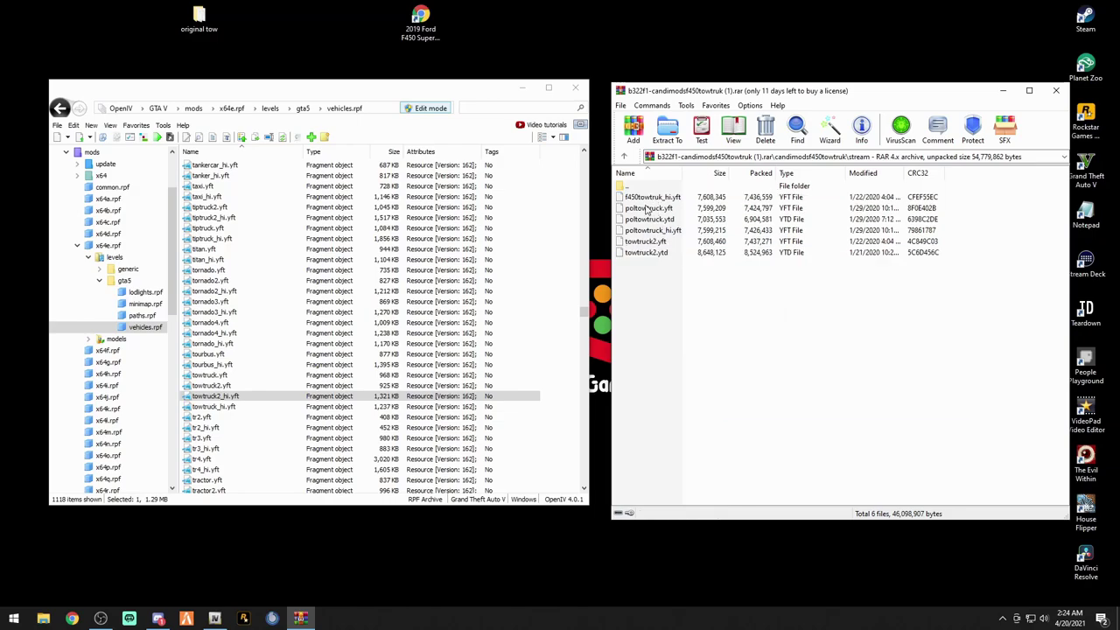
- Rename f450towtruk_hi.yft in the stream folder as towtruck2_hi.yft, keeping the _hi suffix
left_click(663, 198)
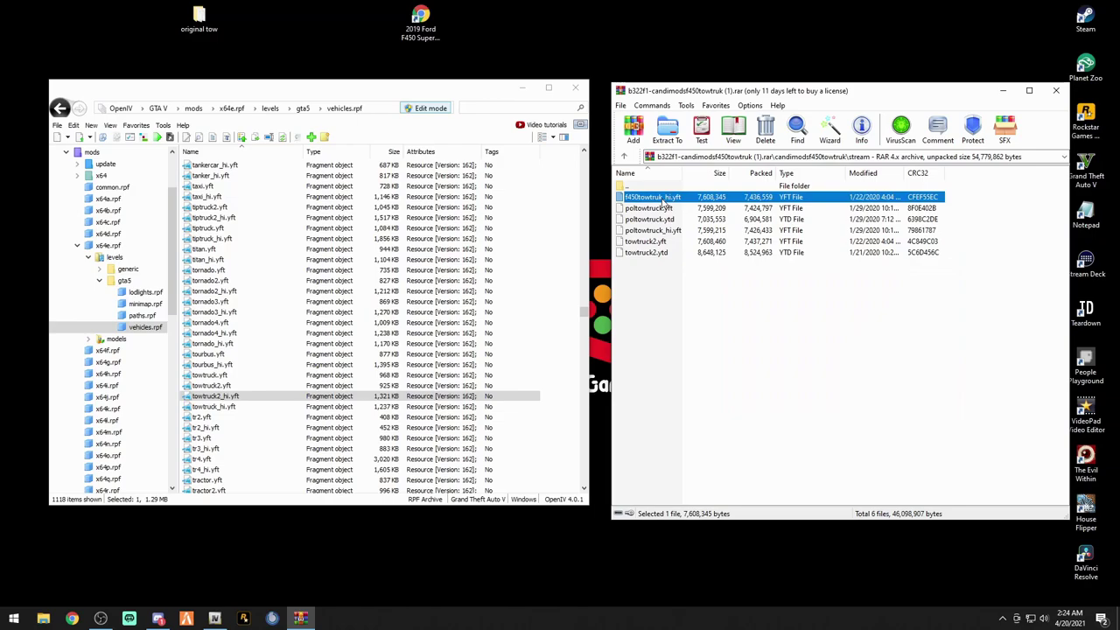
left_click(664, 197)
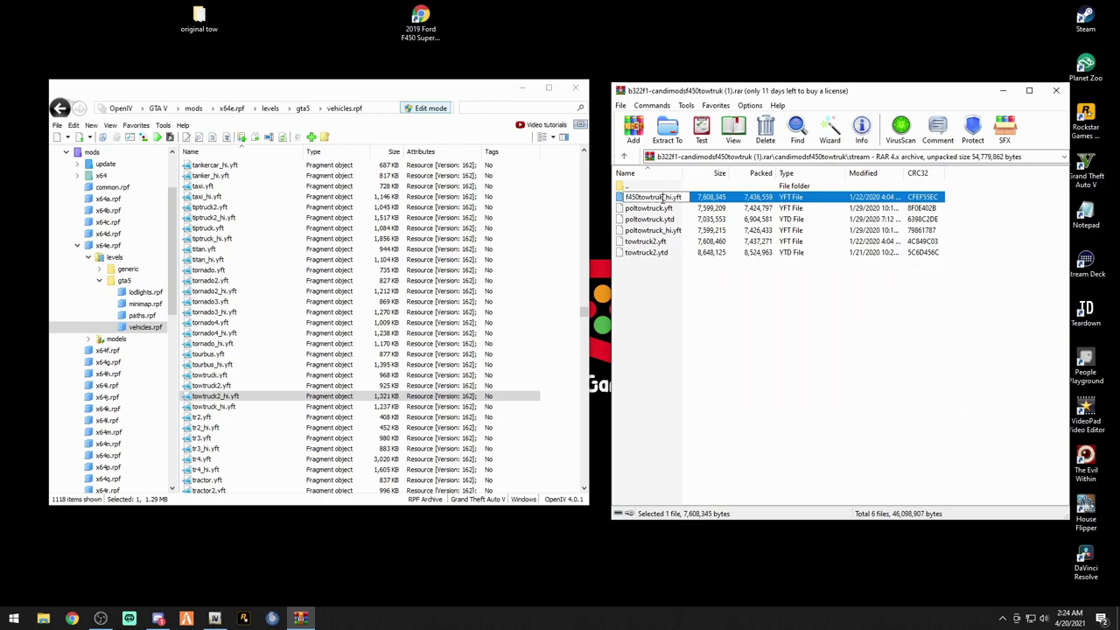
left_click_drag(663, 198, 628, 200)
right_click(647, 198)
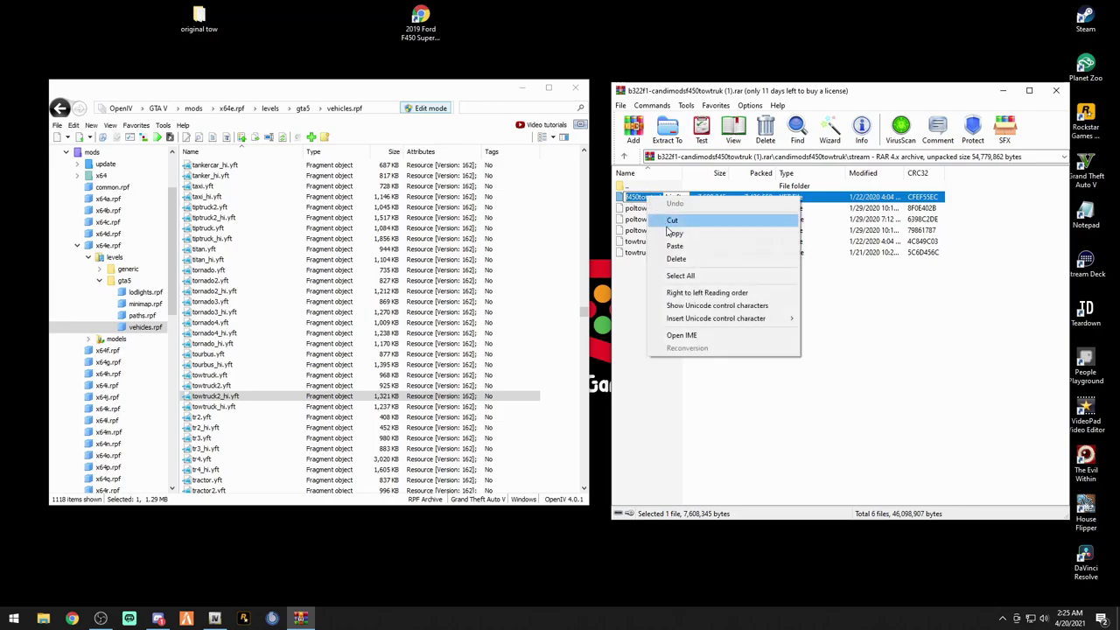
left_click(674, 246)
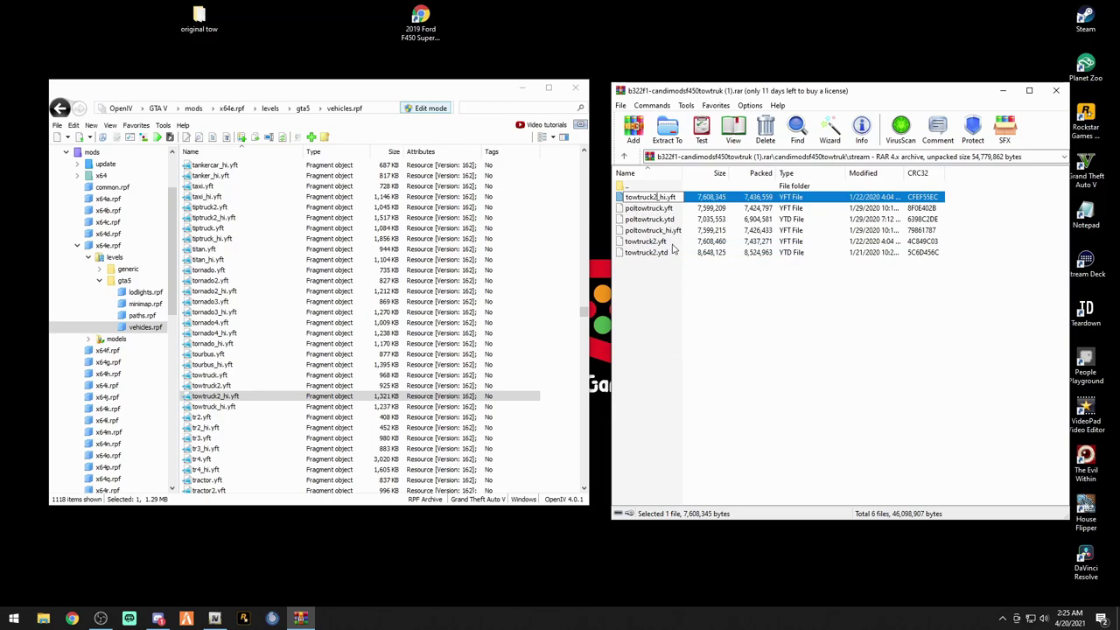
key("Return")
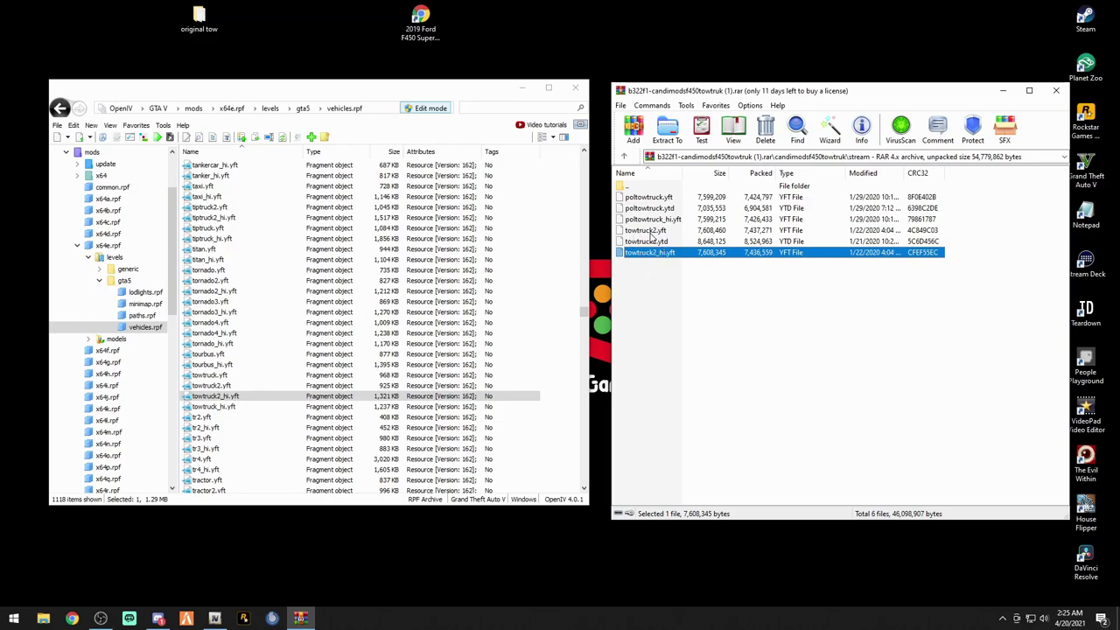
- Replace the towtruck2 files in vehicles.rpf with the three renamed mod files and check the new towtruck2.yft model
left_click(652, 281)
left_click_drag(646, 292, 560, 340)
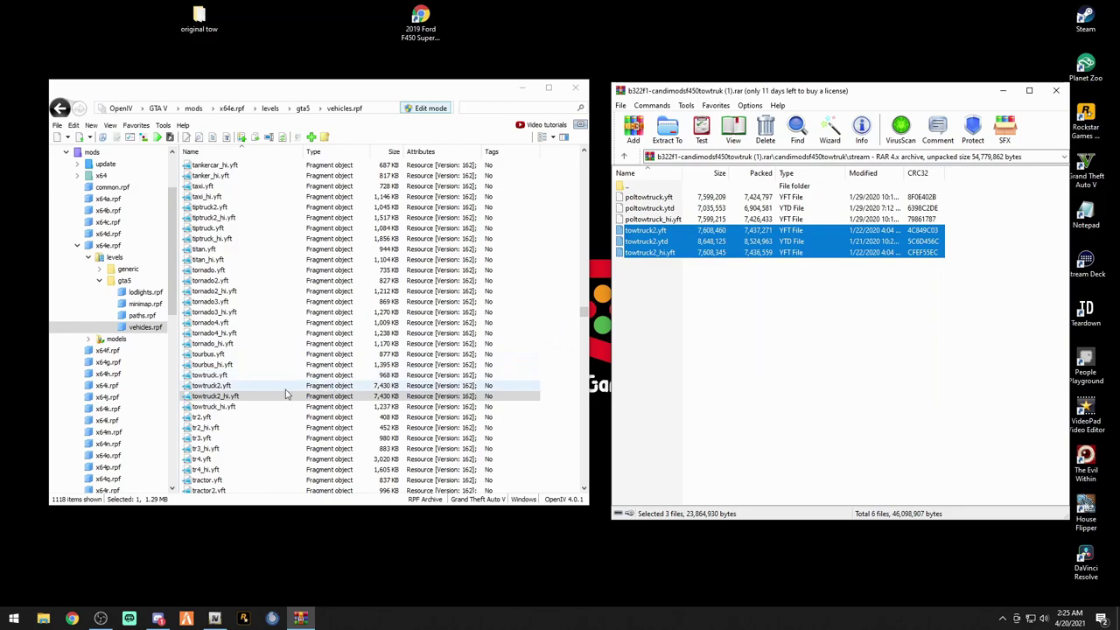
double_click(209, 386)
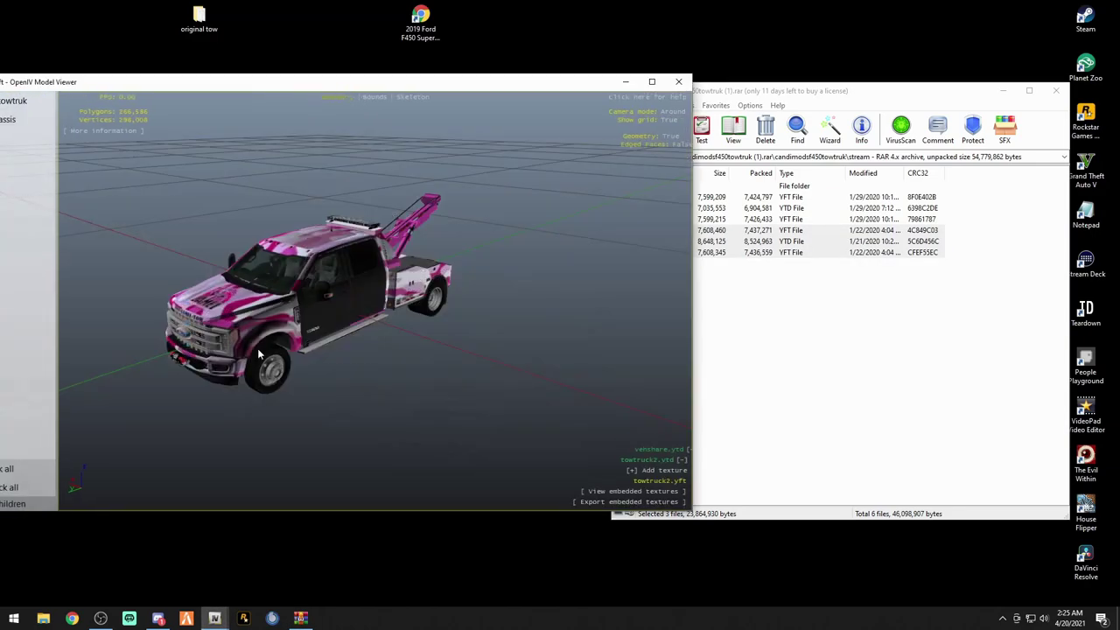
left_click_drag(282, 307, 516, 231)
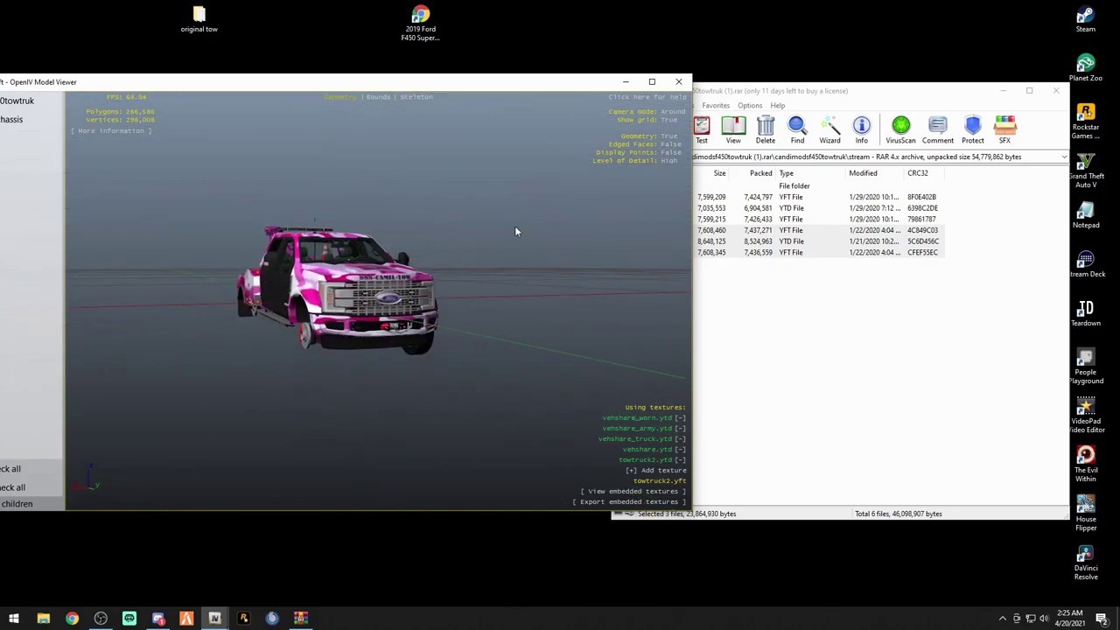
left_click(680, 84)
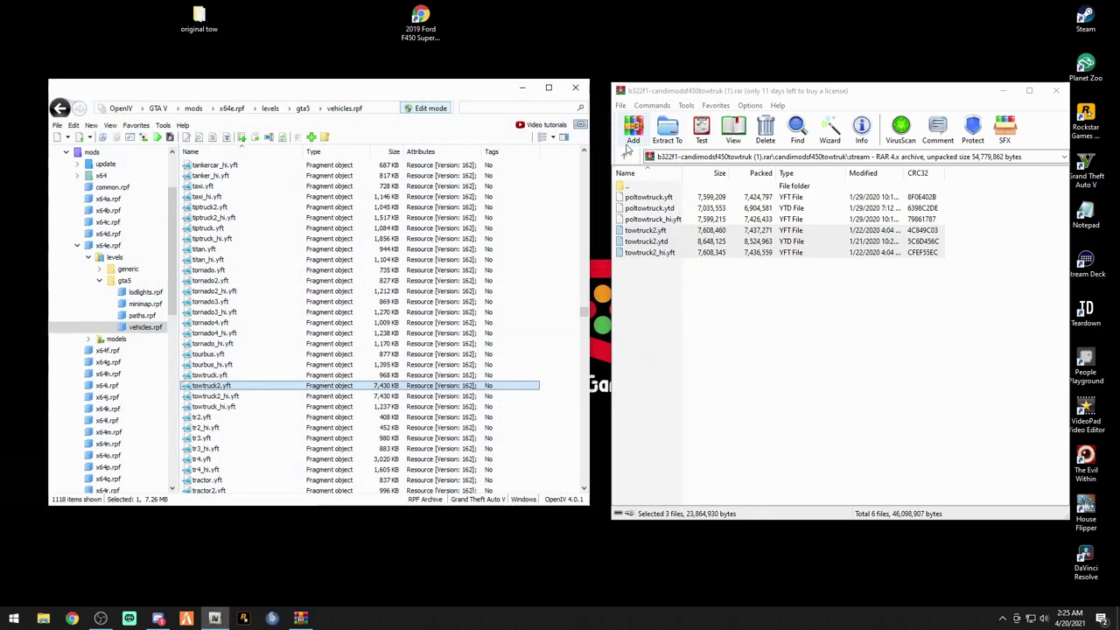
- Look through the police version folder in the mod archive and return to the candimodsf450towtruk folder
left_click(624, 156)
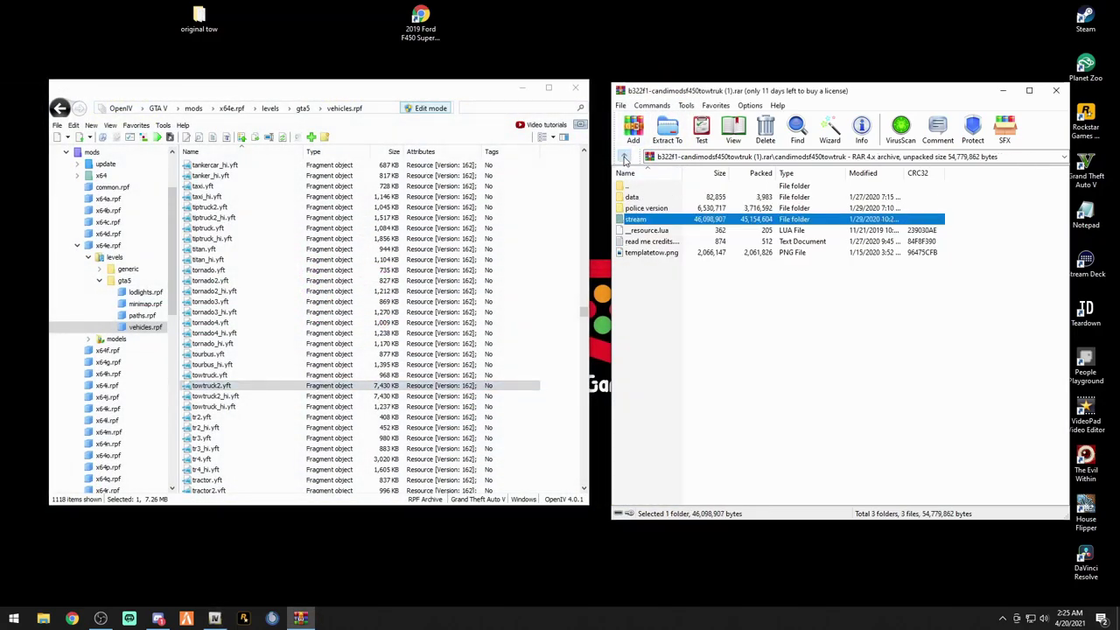
double_click(649, 210)
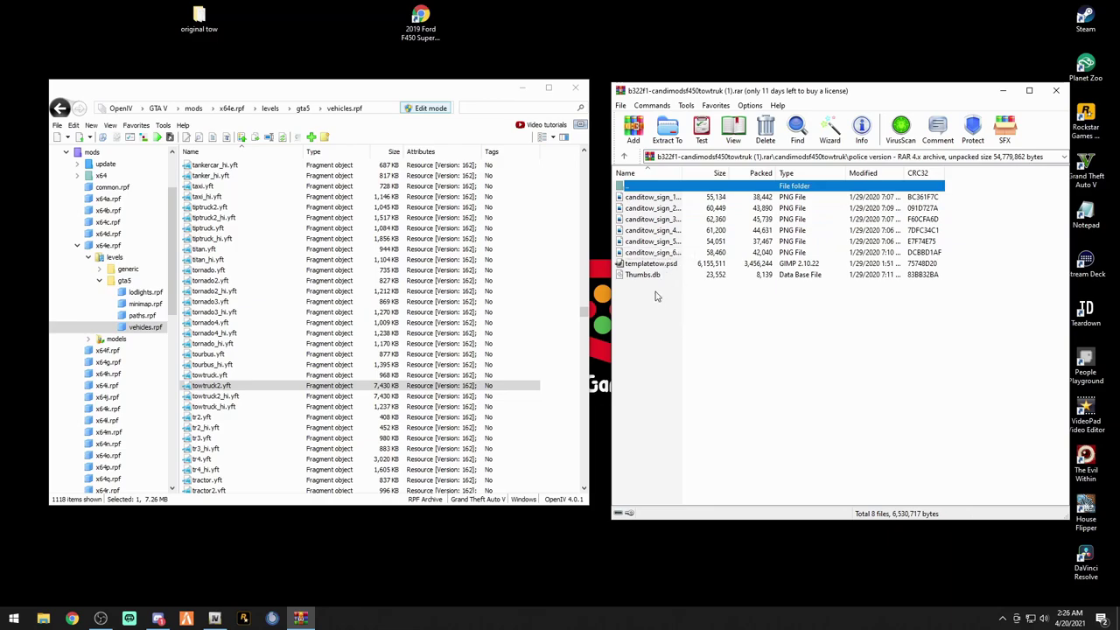
left_click(623, 157)
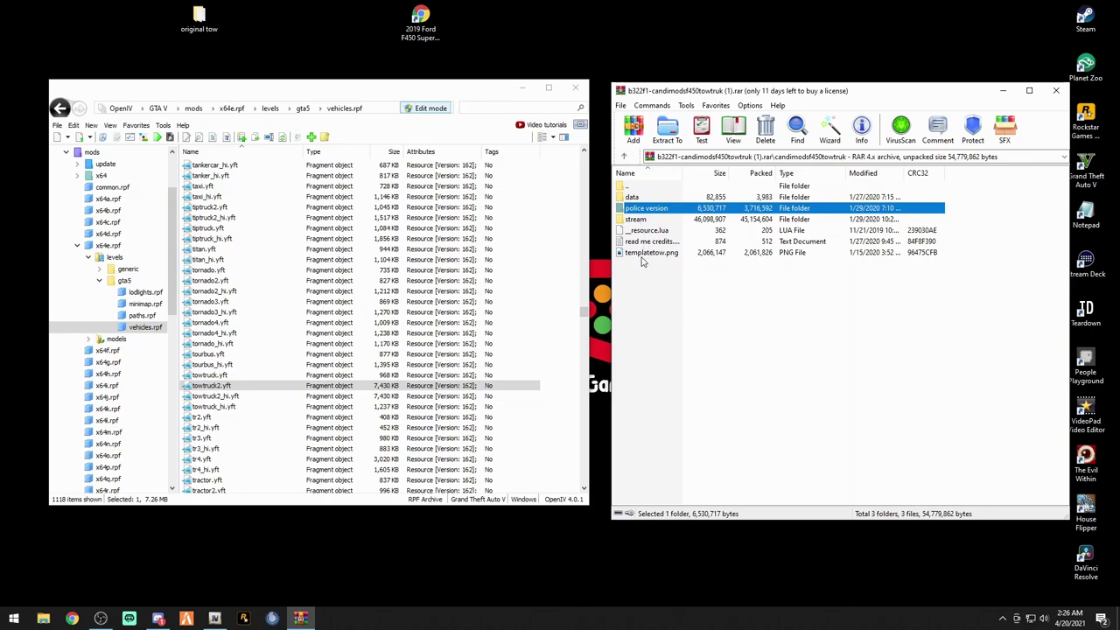
- Check the archive's data and stream folders and extract canditow_sign_1.png from the police version folder to the desktop
double_click(627, 198)
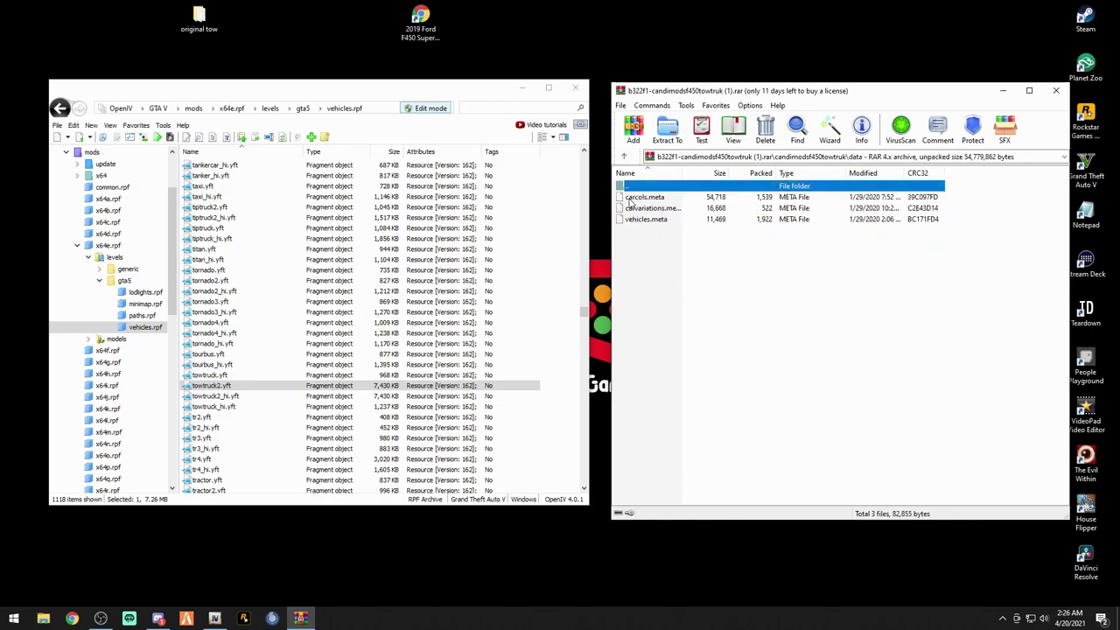
left_click(623, 156)
double_click(645, 220)
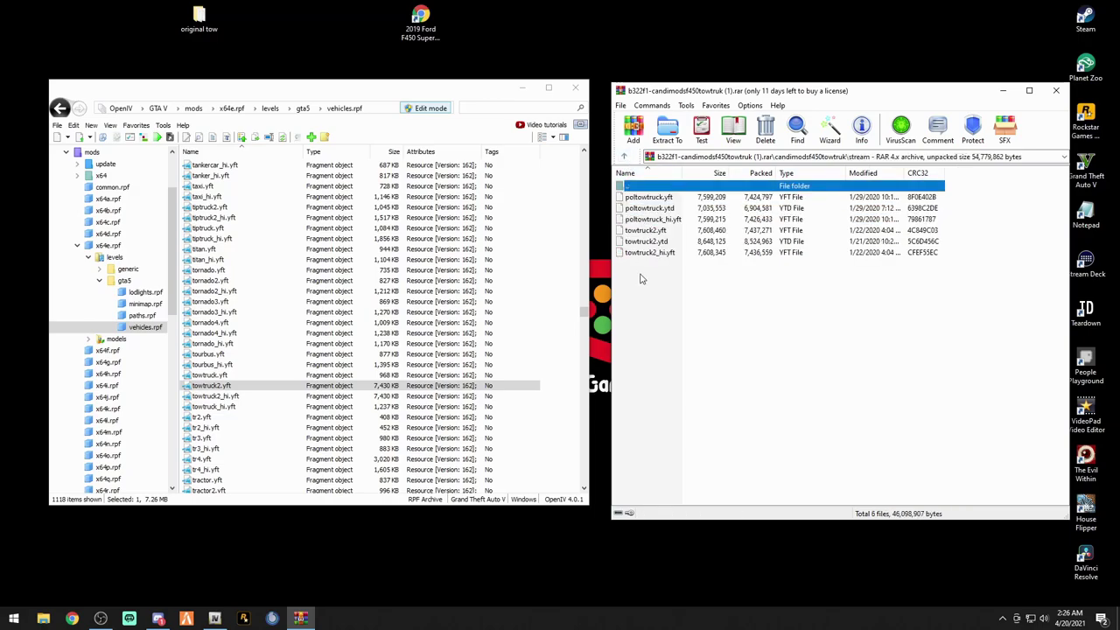
left_click(624, 157)
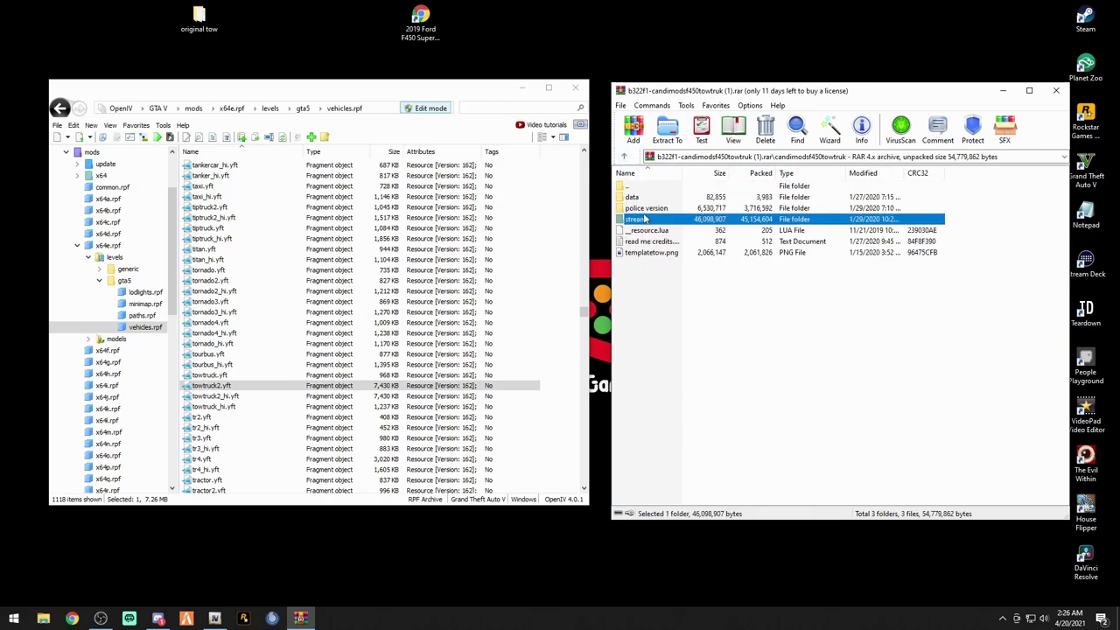
double_click(646, 208)
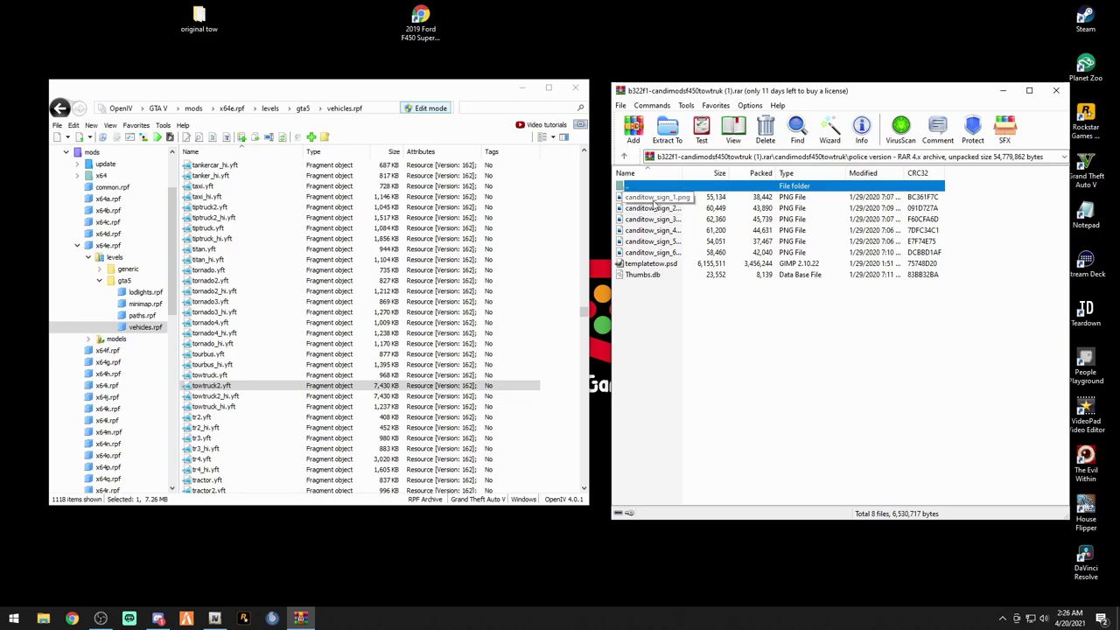
left_click_drag(674, 201, 560, 27)
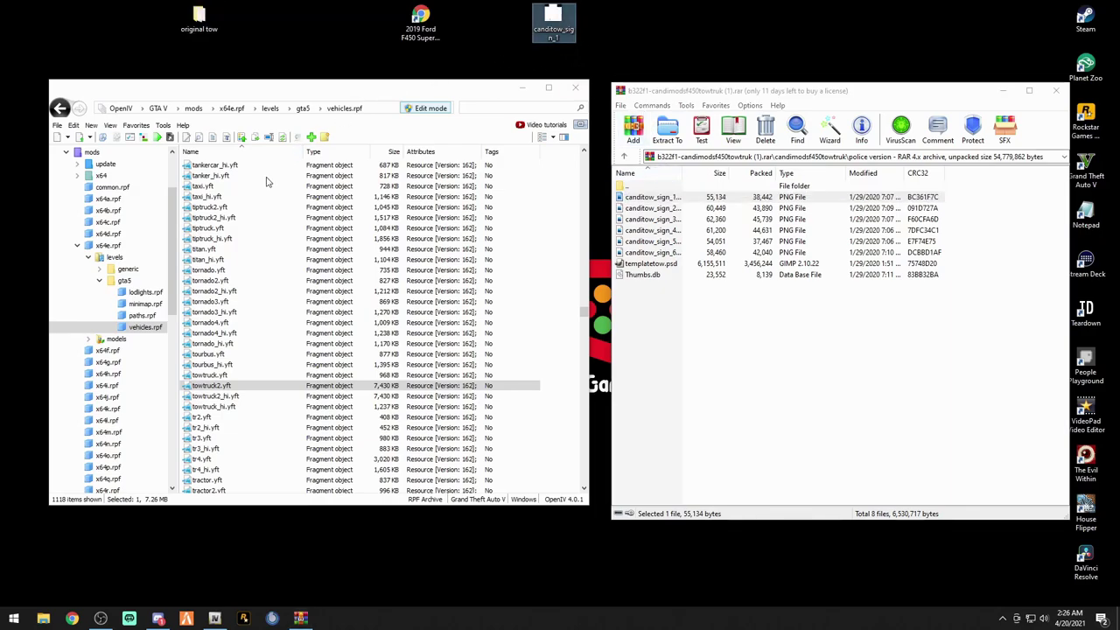
- Find the towtruck2.ytd texture dictionary in vehicles.rpf and open it in the texture editor
left_click(206, 387)
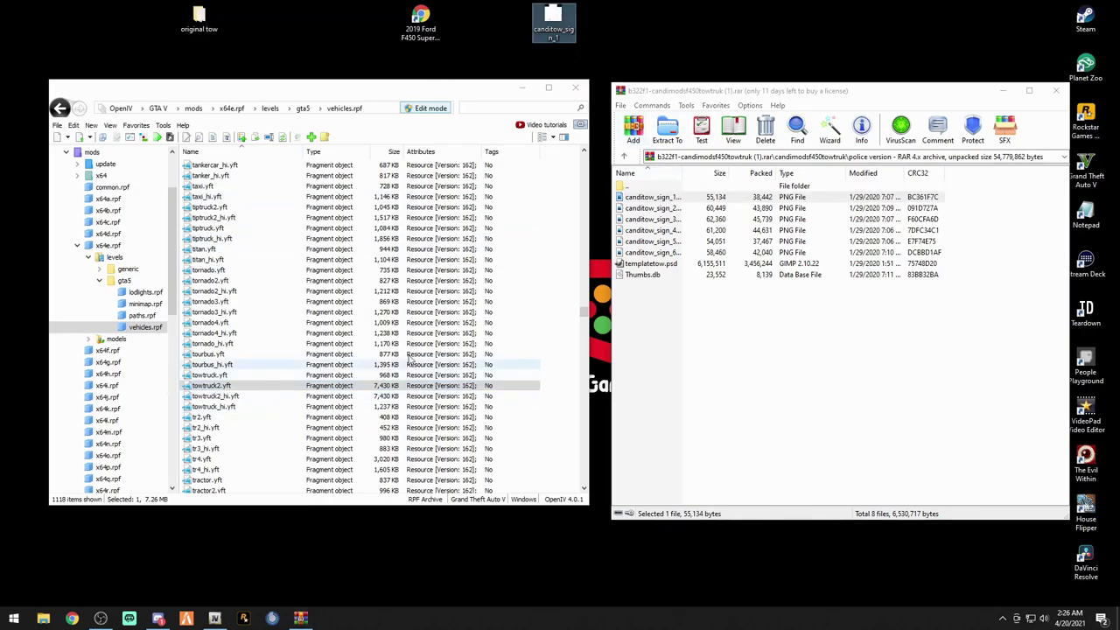
left_click(586, 315)
left_click_drag(585, 316, 586, 455)
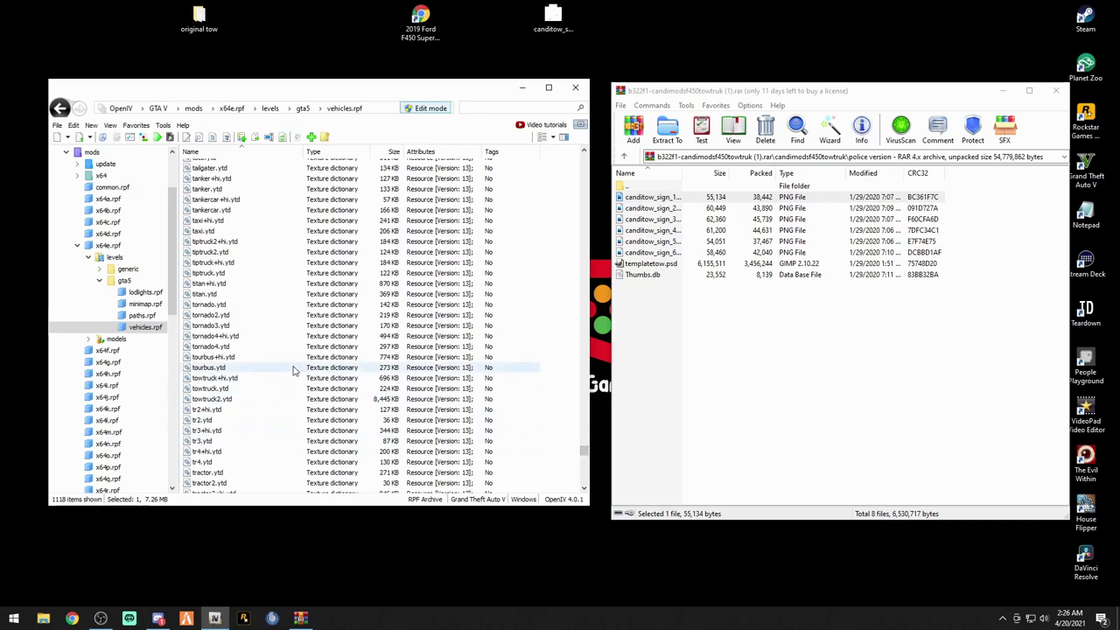
double_click(233, 404)
left_click_drag(162, 84, 363, 131)
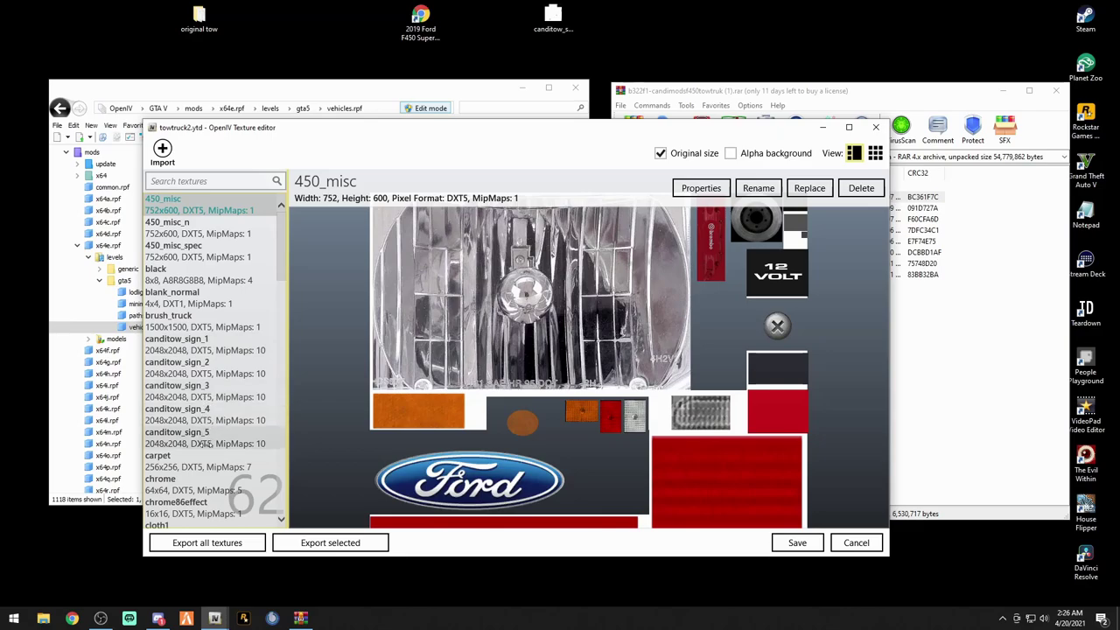
- Extract the images canditow_sign_2 through canditow_sign_5 from the archive's police version folder to the desktop
left_click(763, 94)
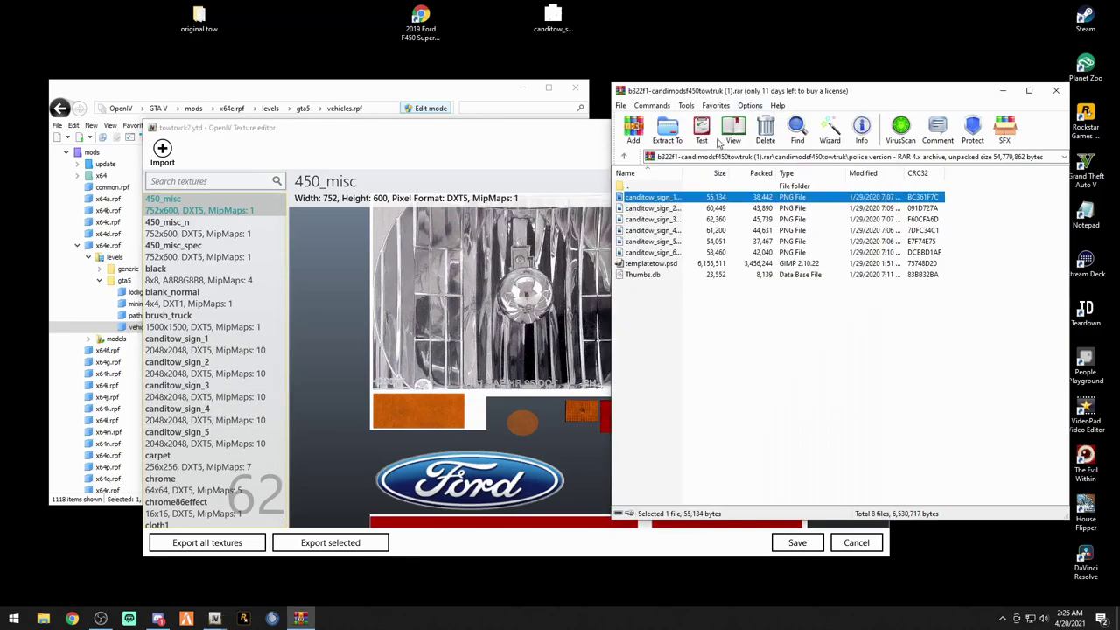
left_click_drag(657, 209, 604, 18)
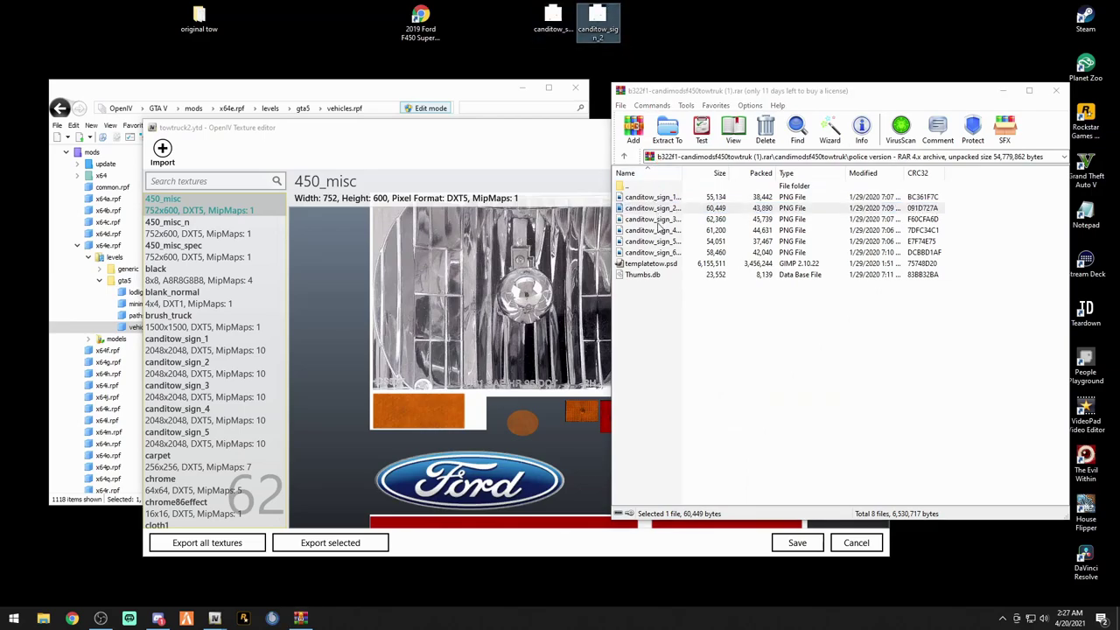
left_click_drag(660, 220, 640, 23)
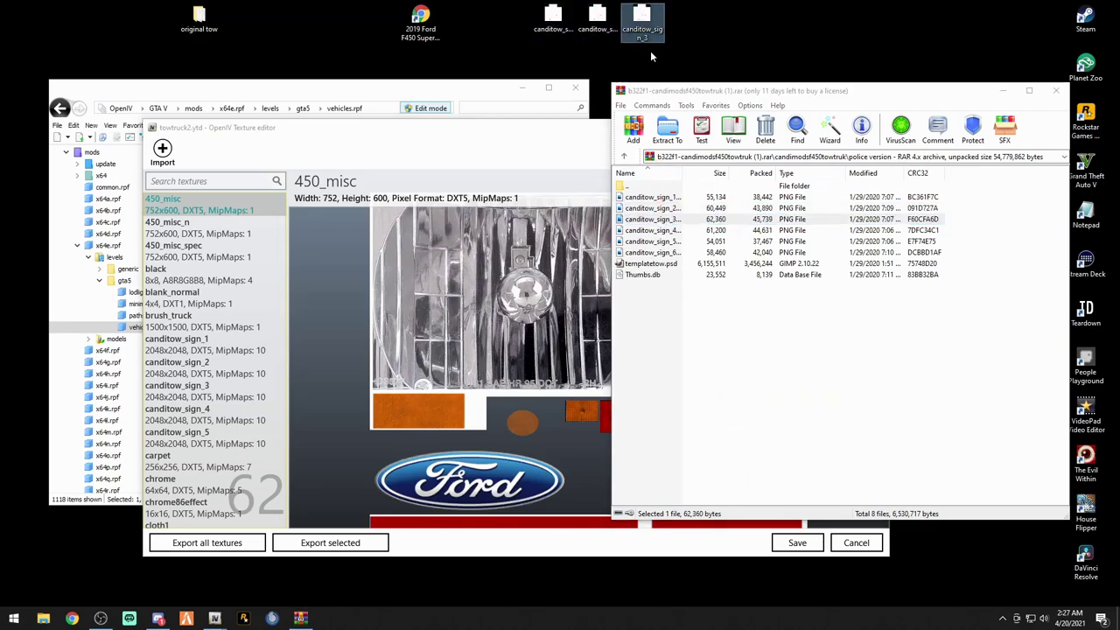
left_click_drag(662, 232, 701, 63)
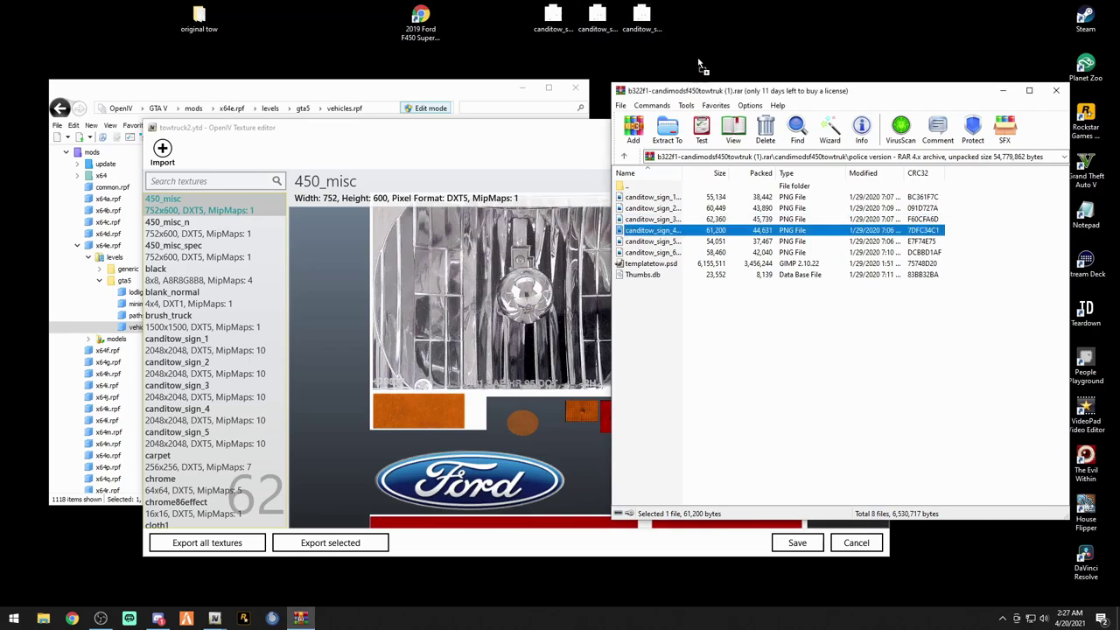
left_click_drag(685, 24, 687, 24)
left_click_drag(657, 245, 735, 26)
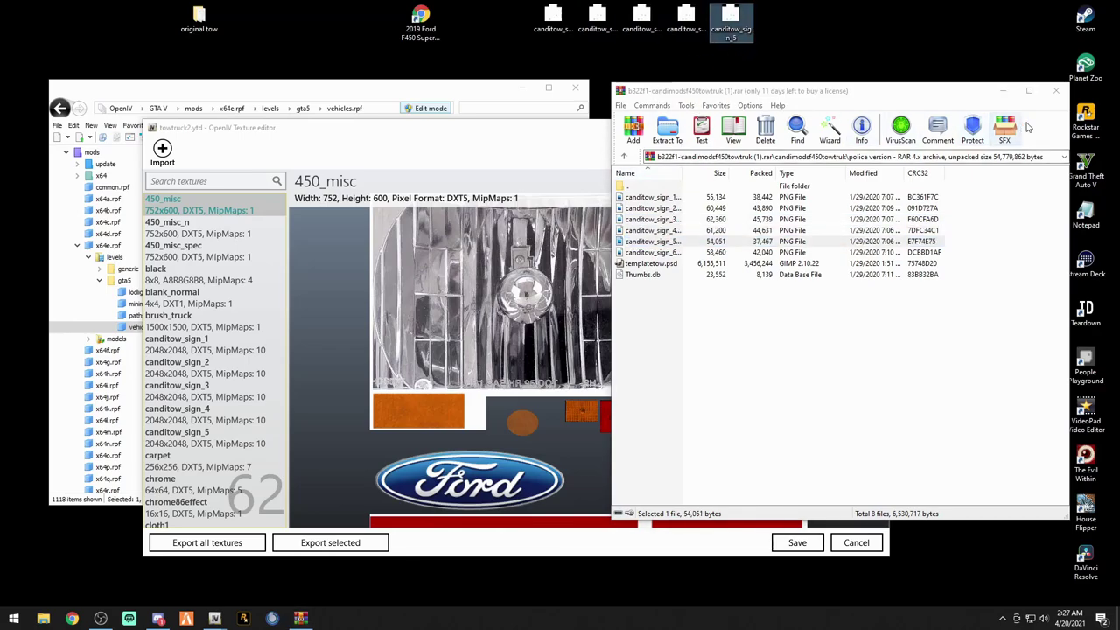
- Replace the canditow_sign_1 texture in towtruck2.ytd with the desktop image of the same name, using the default import options, and save
left_click(518, 144)
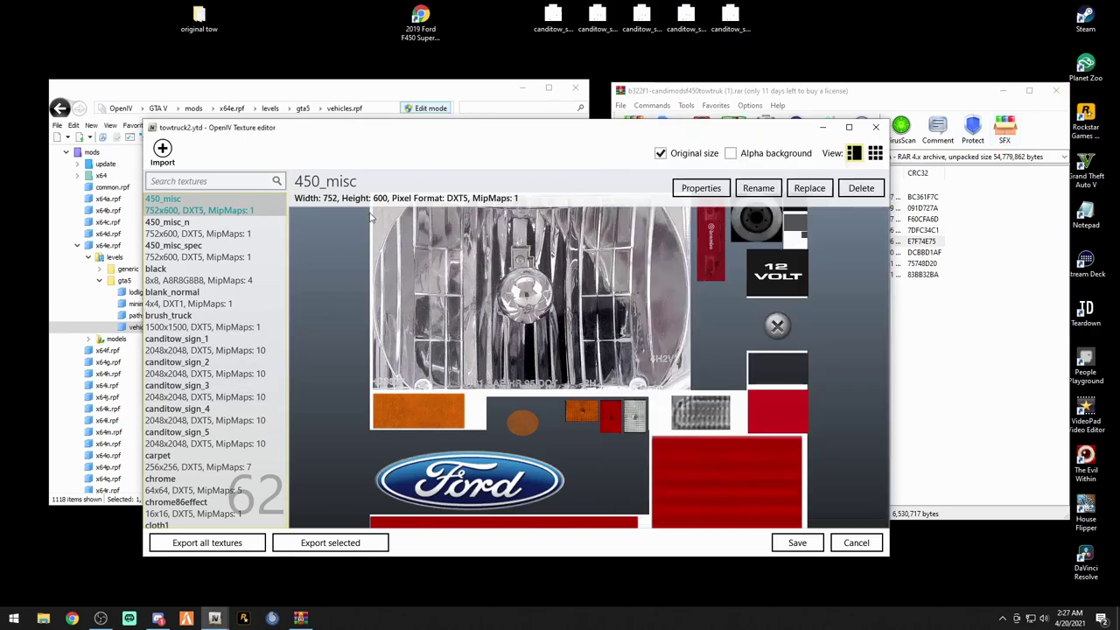
left_click(181, 349)
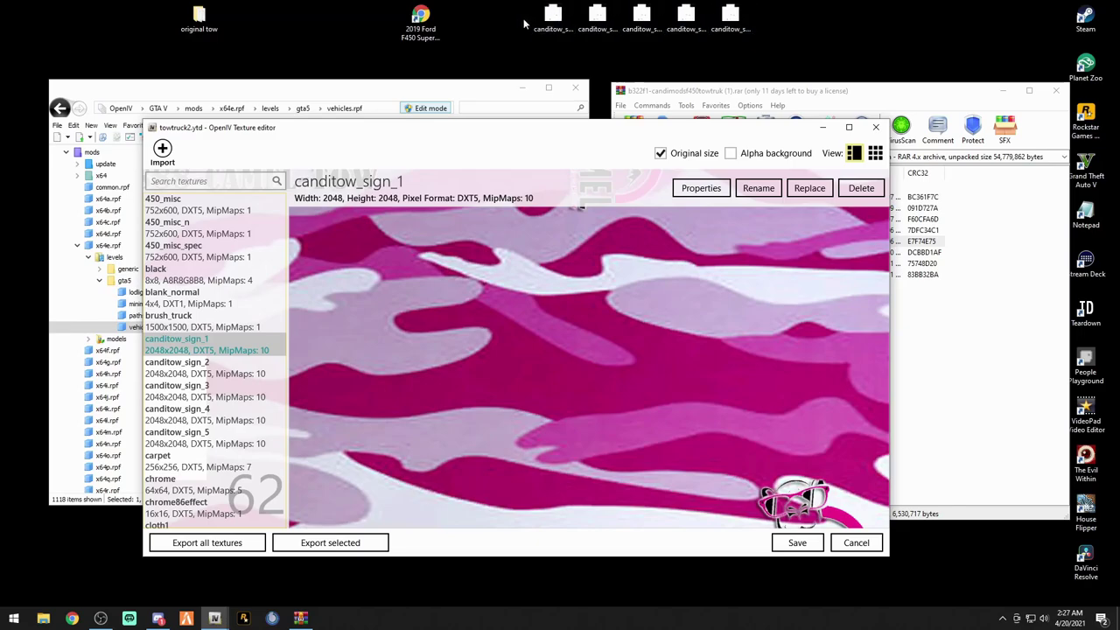
left_click_drag(547, 14, 554, 84)
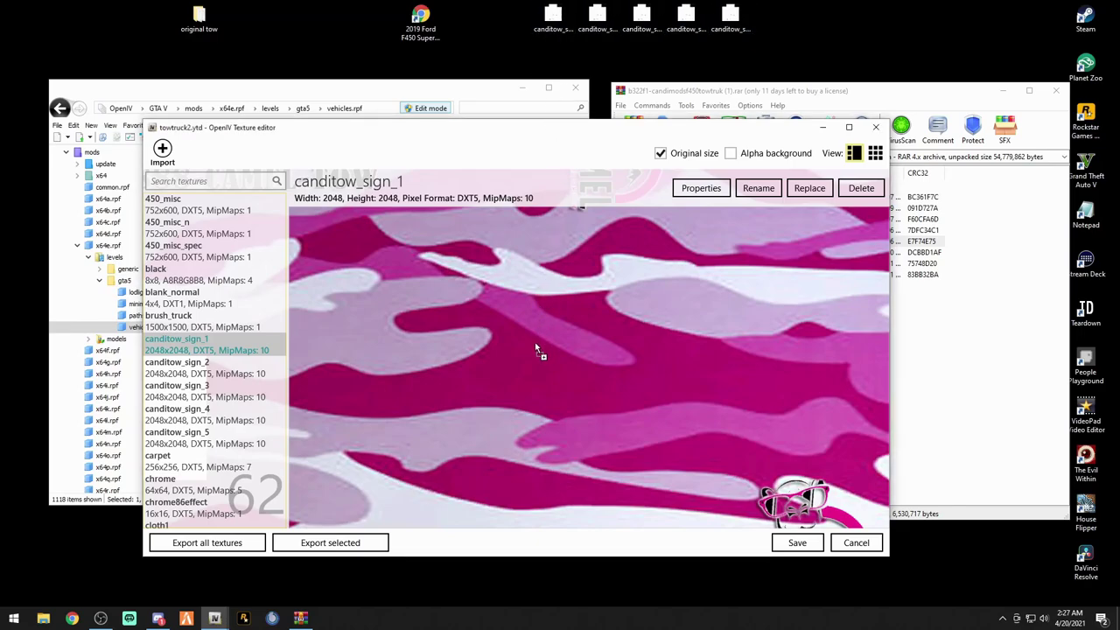
left_click_drag(536, 344, 535, 344)
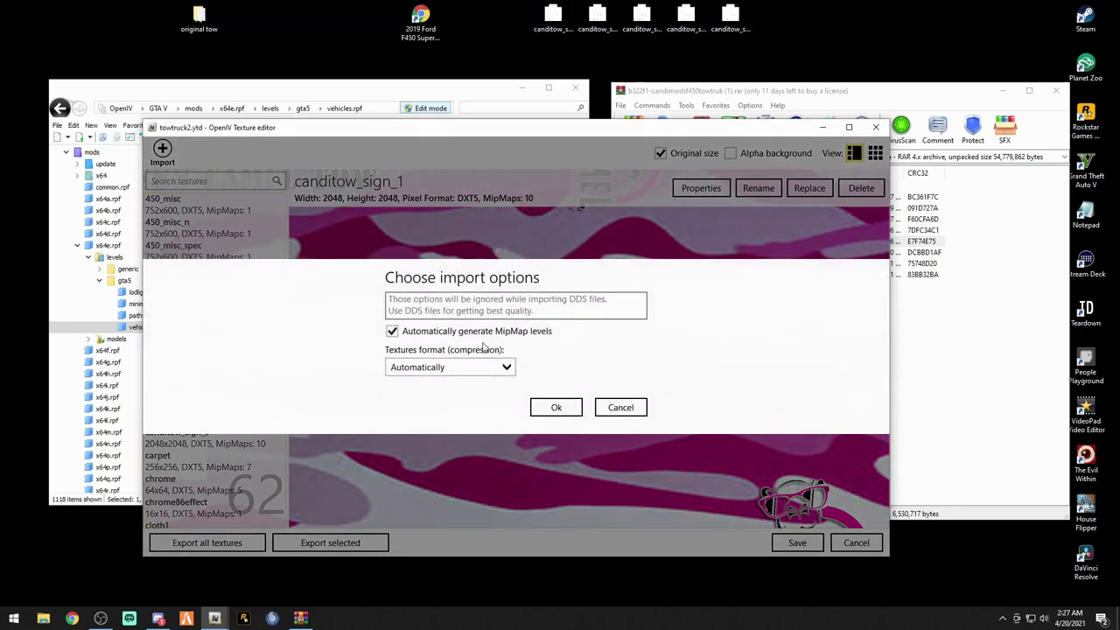
left_click(556, 408)
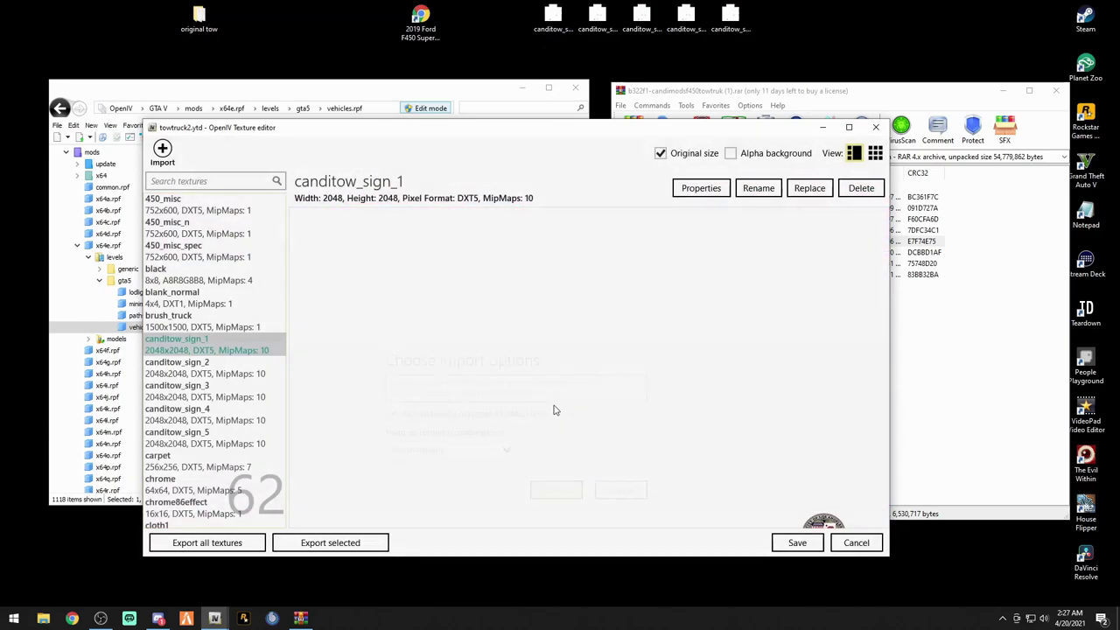
left_click_drag(622, 441, 600, 412)
left_click(798, 542)
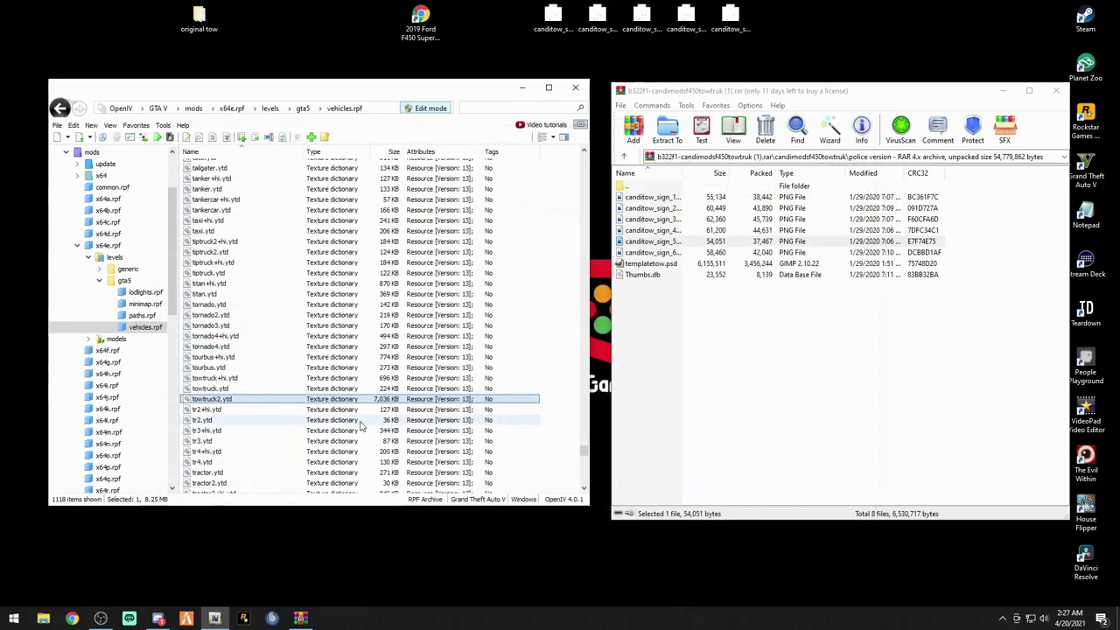
- Reopen towtruck2.ytd in the texture editor and display the canditow_sign_2 texture
double_click(219, 399)
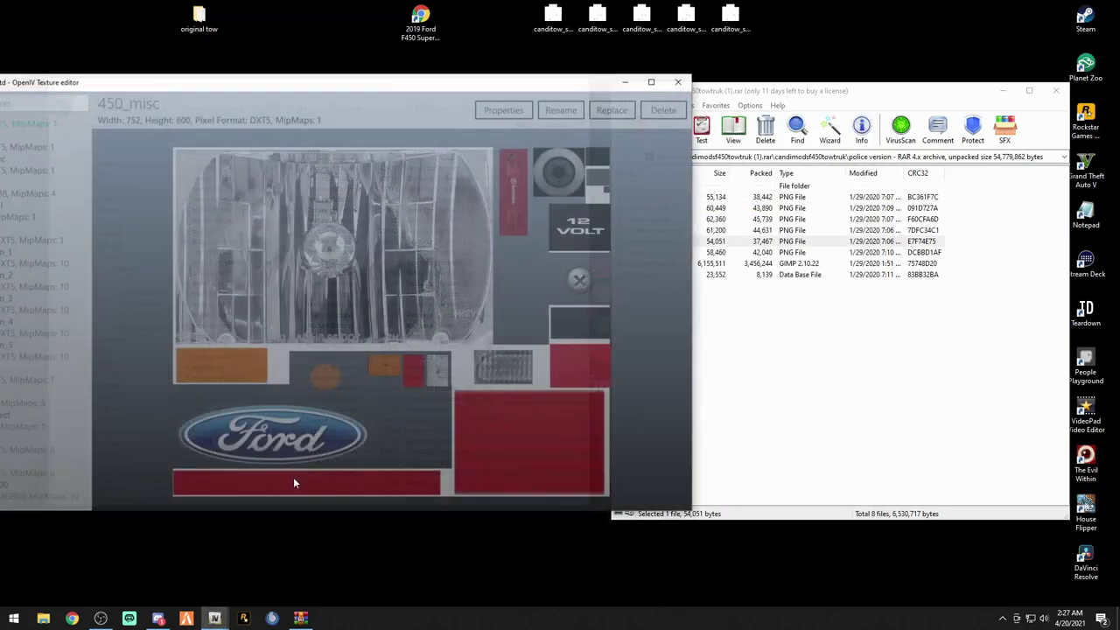
left_click_drag(271, 83, 393, 120)
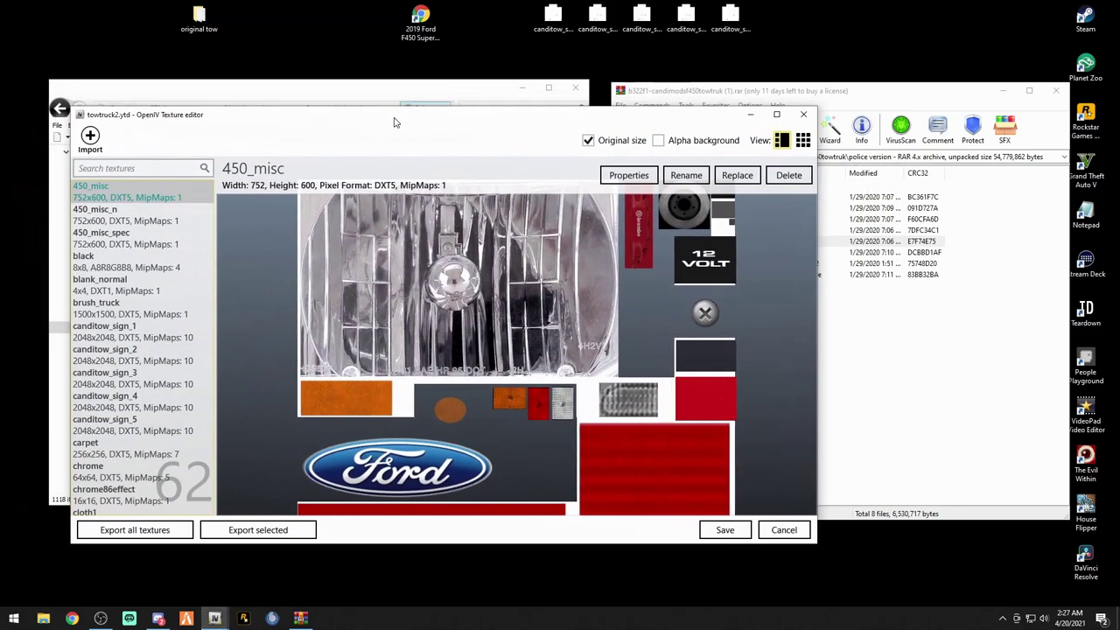
left_click(122, 356)
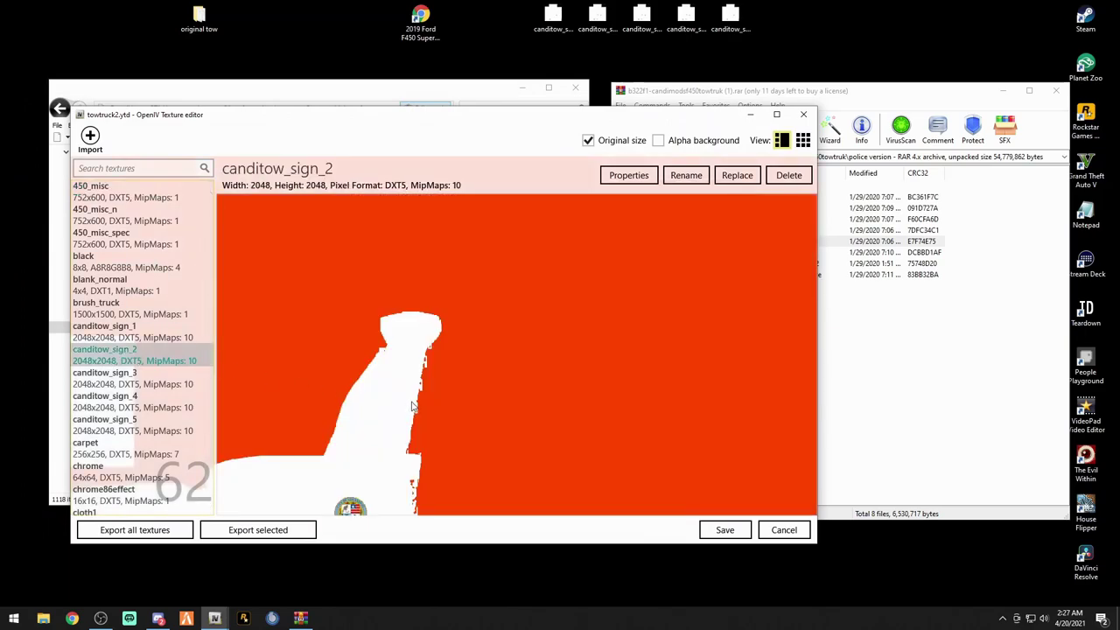
scroll(422, 398, "down", 2)
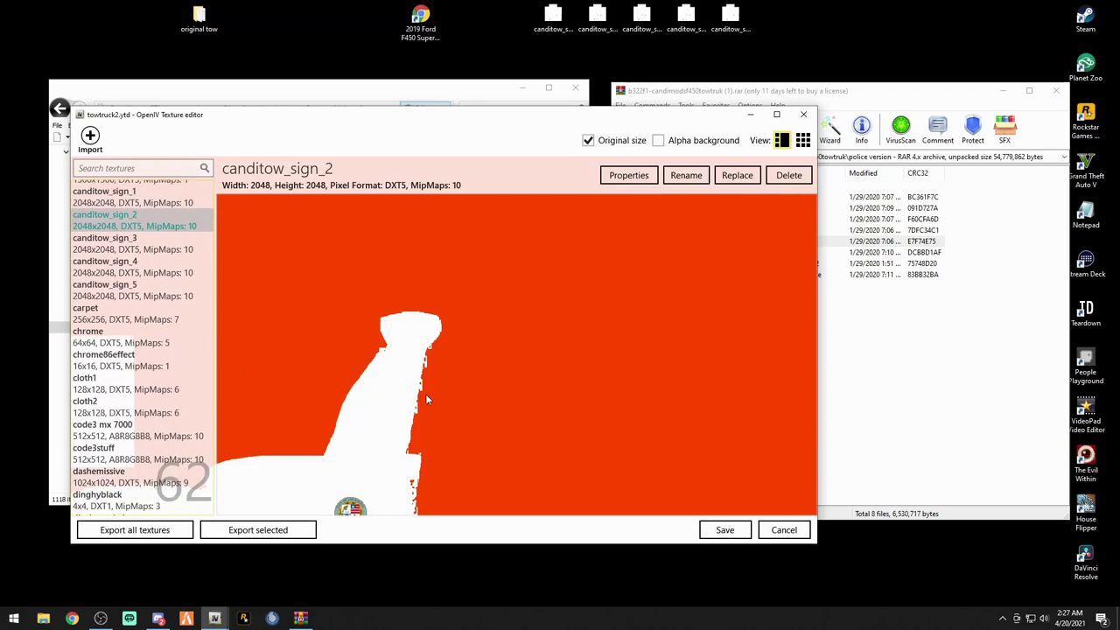
- Look over the canditow_sign textures in the thumbnail grid and return to the list view
left_click(802, 140)
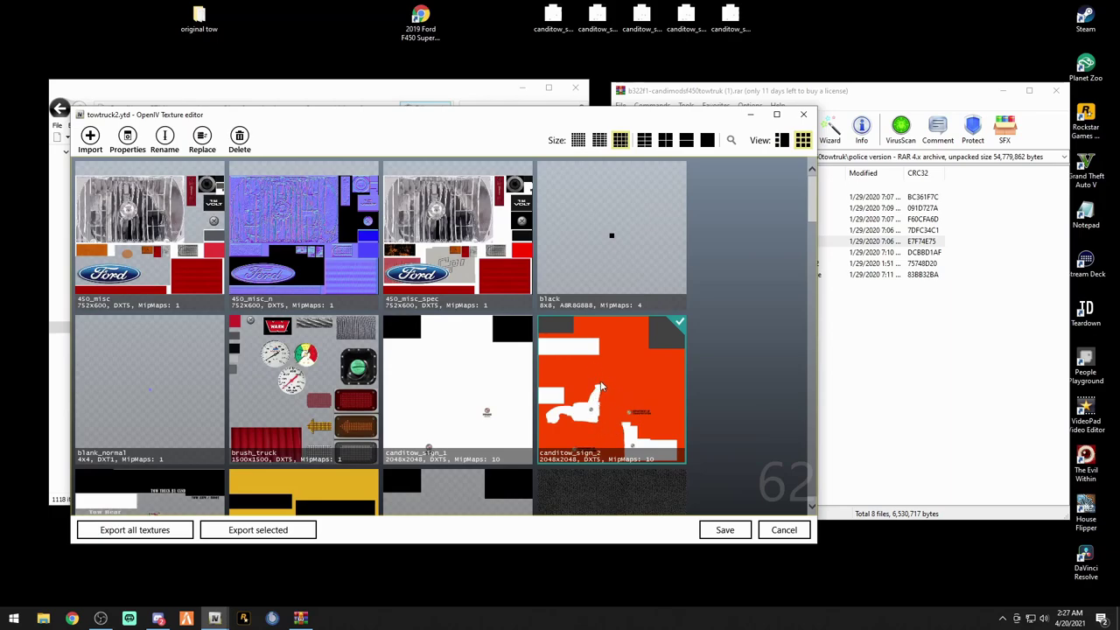
scroll(602, 387, "down", 2)
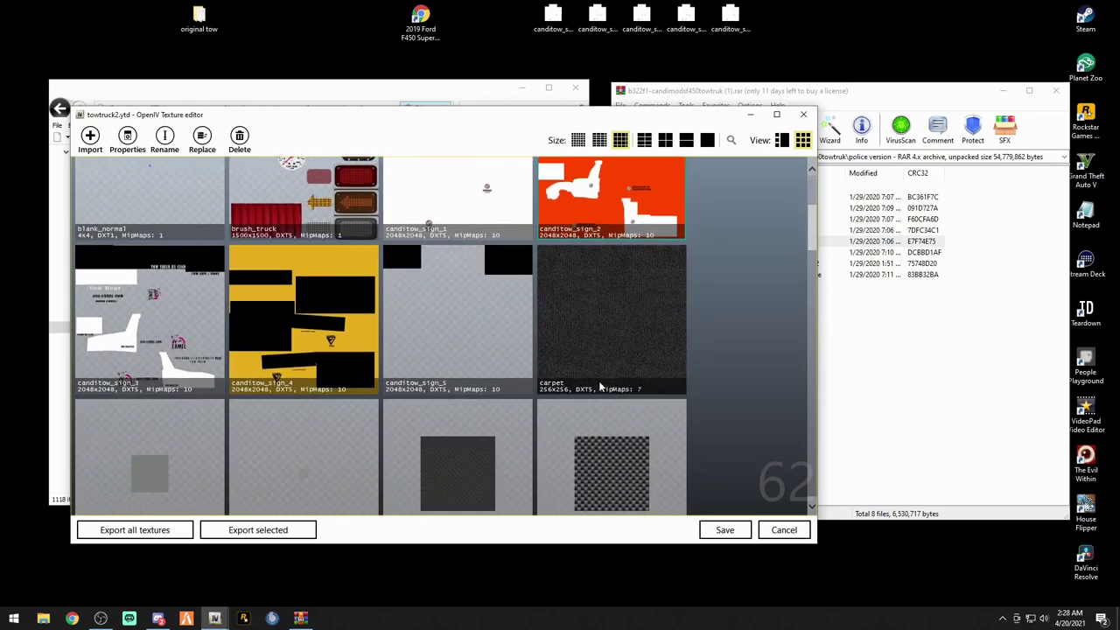
scroll(601, 387, "up", 2)
scroll(583, 374, "down", 2)
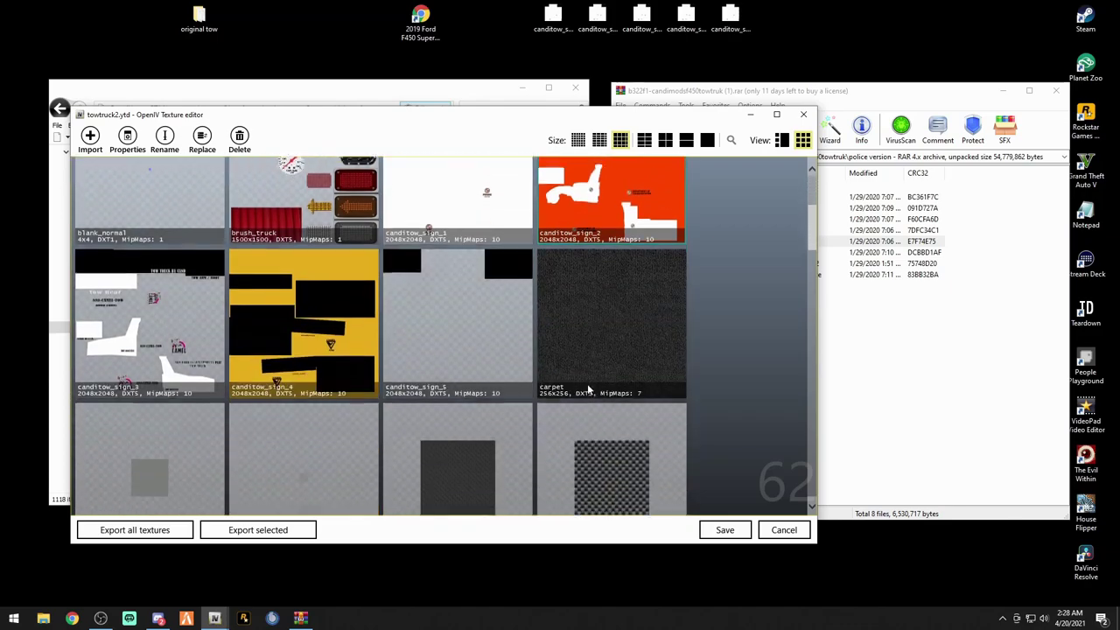
scroll(628, 291, "up", 2)
left_click(782, 140)
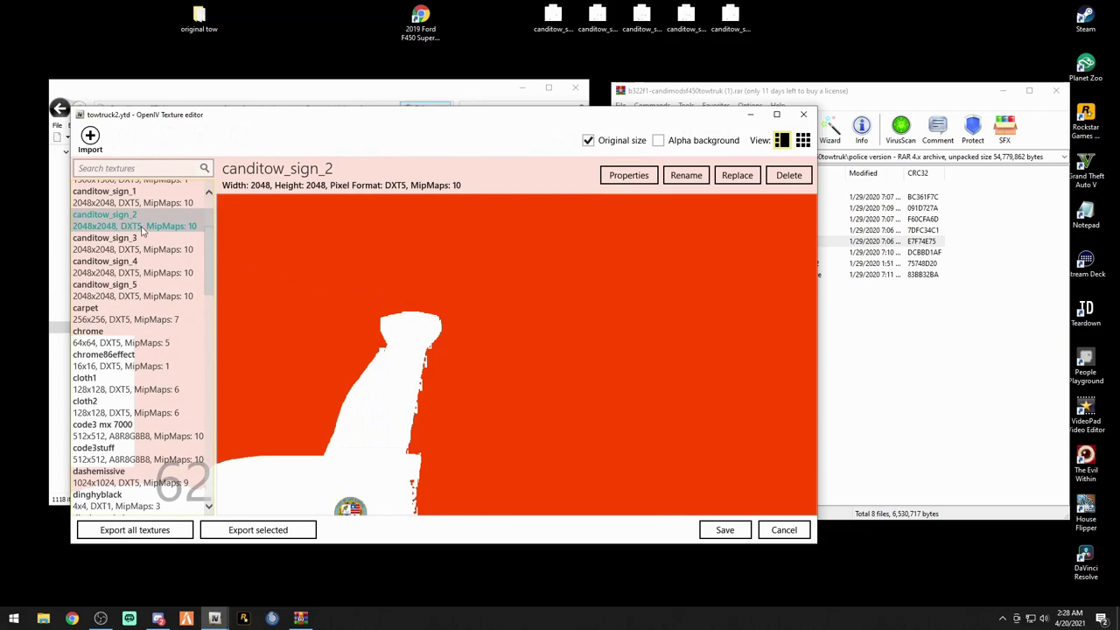
- Replace the canditow_sign_2 texture with the desktop police image of the same name and save towtruck2.ytd
left_click_drag(597, 16, 499, 339)
left_click(484, 393)
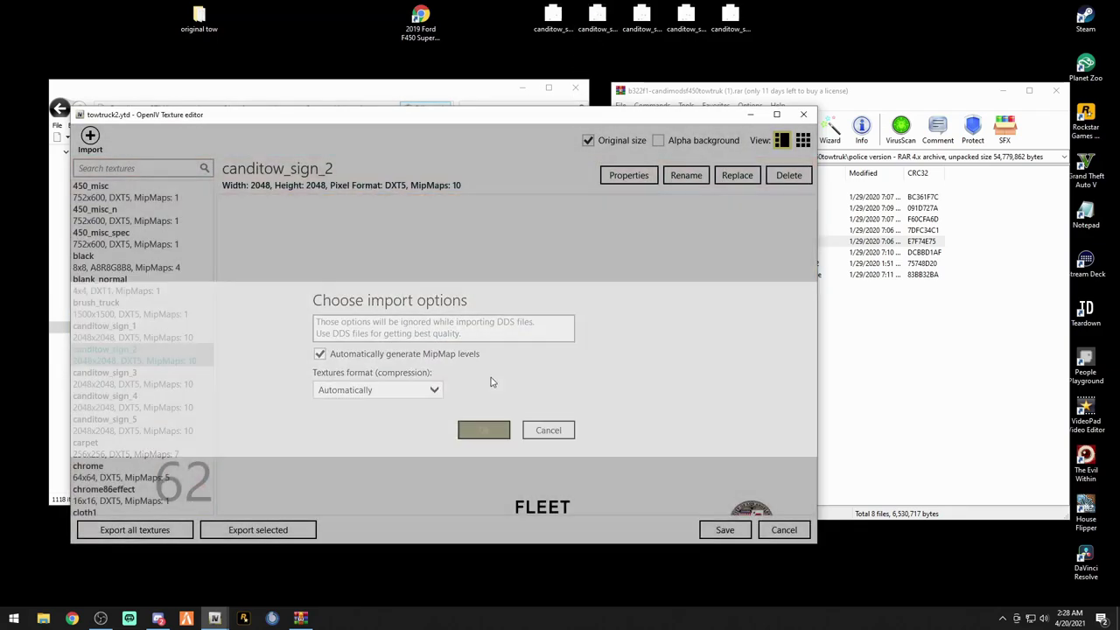
left_click(720, 528)
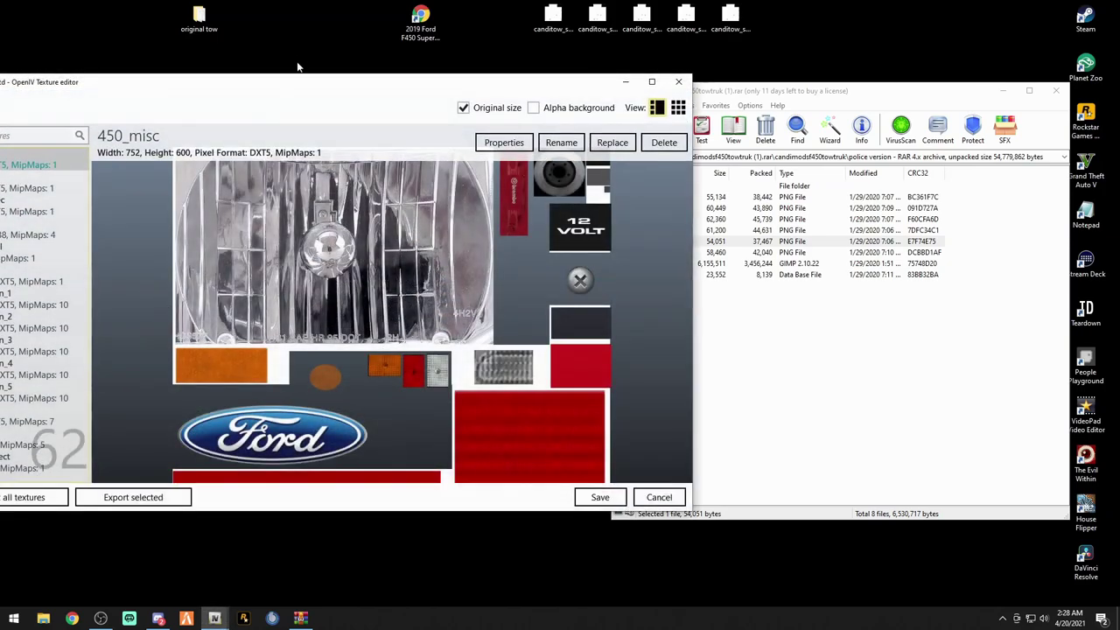
- Replace the canditow_sign_3 texture in the reopened towtruck2.ytd with its police version image from the desktop and save
left_click_drag(293, 92, 367, 105)
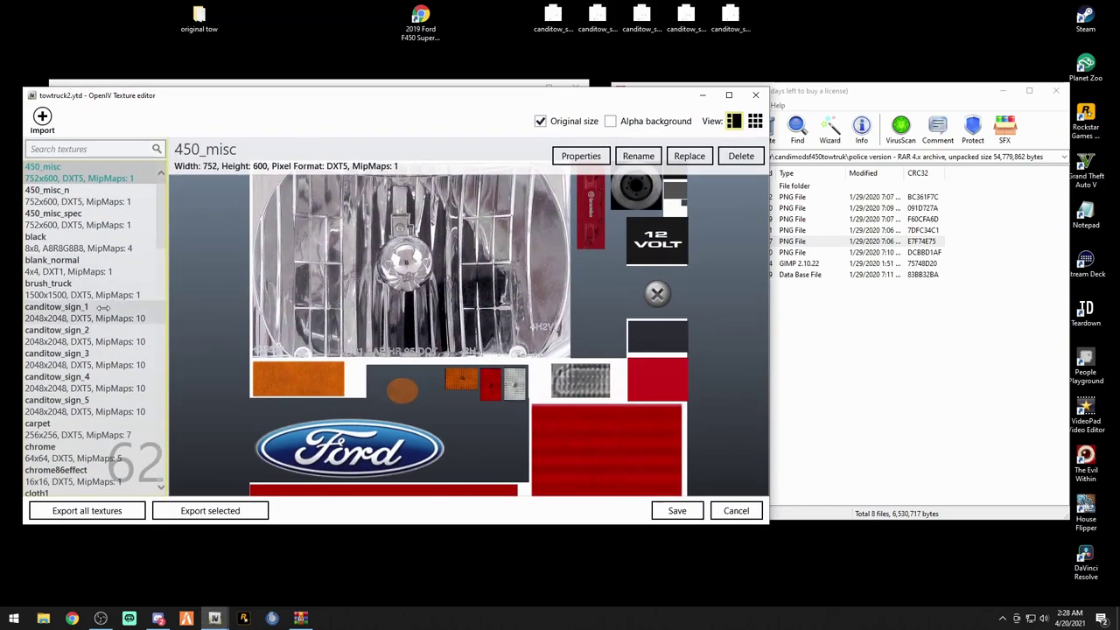
left_click(85, 358)
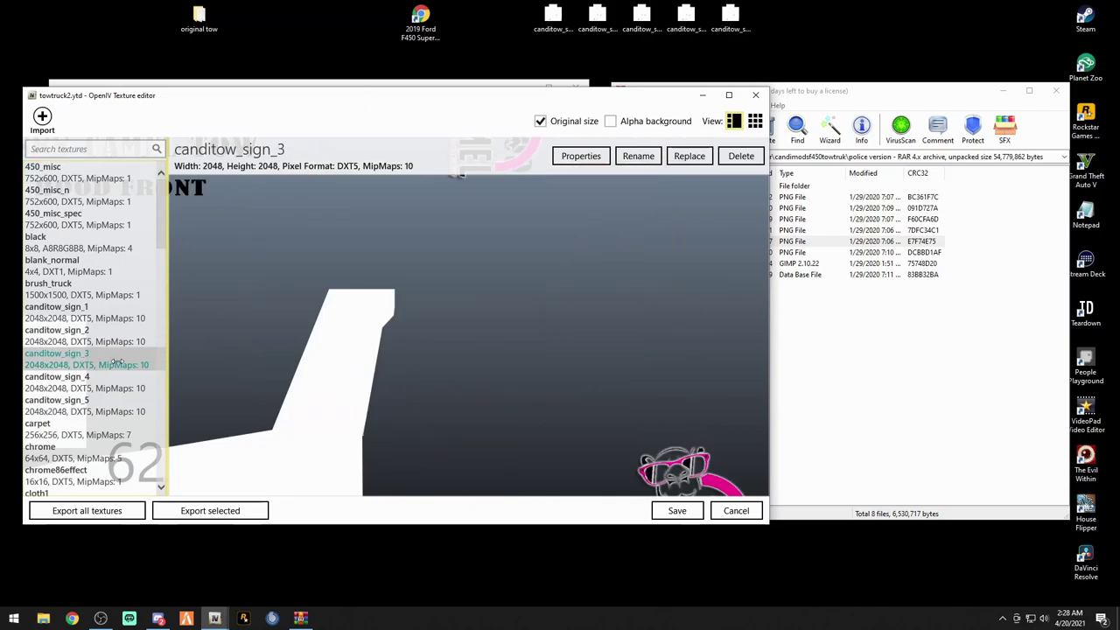
left_click_drag(646, 18, 490, 407)
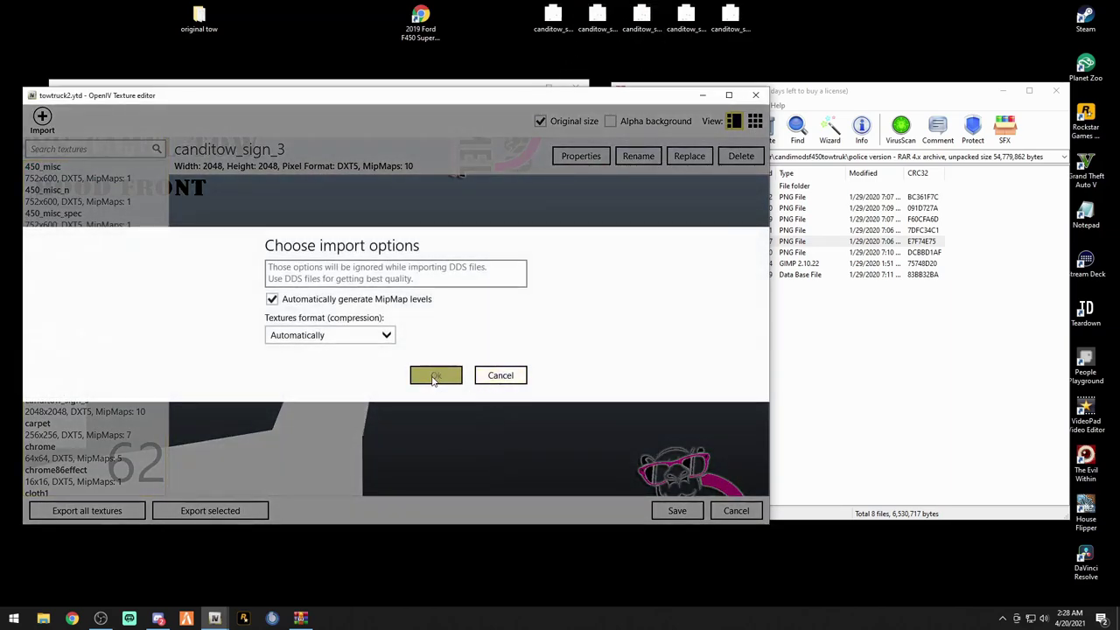
left_click(436, 376)
left_click(674, 511)
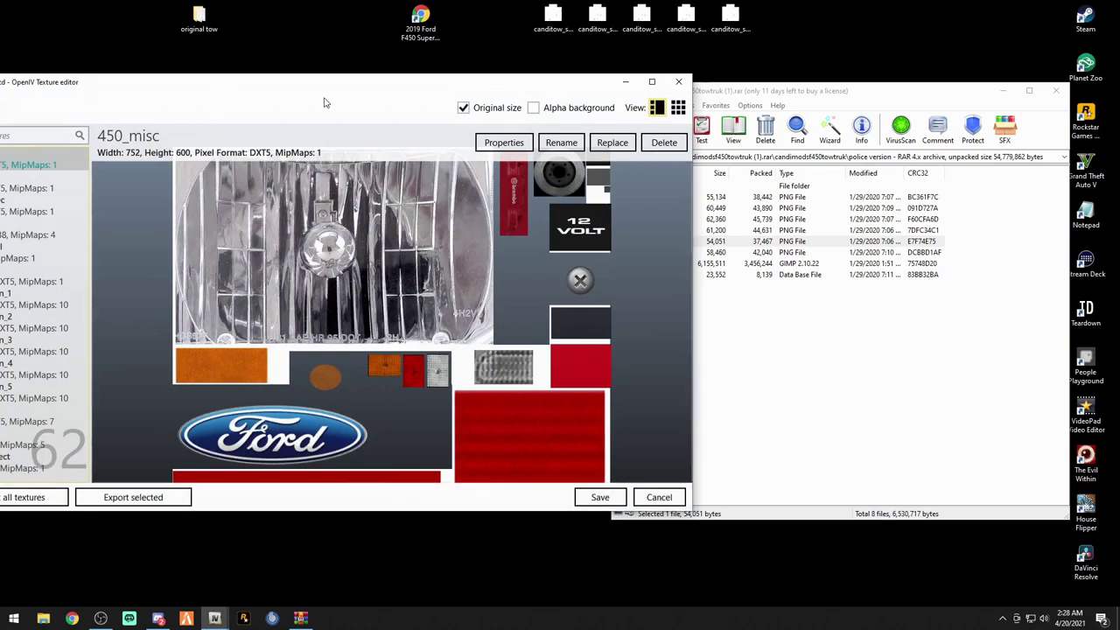
- Replace the canditow_sign_4 texture in the reopened towtruck2.ytd with its police version image from the desktop and save
left_click_drag(324, 104, 467, 127)
left_click(145, 394)
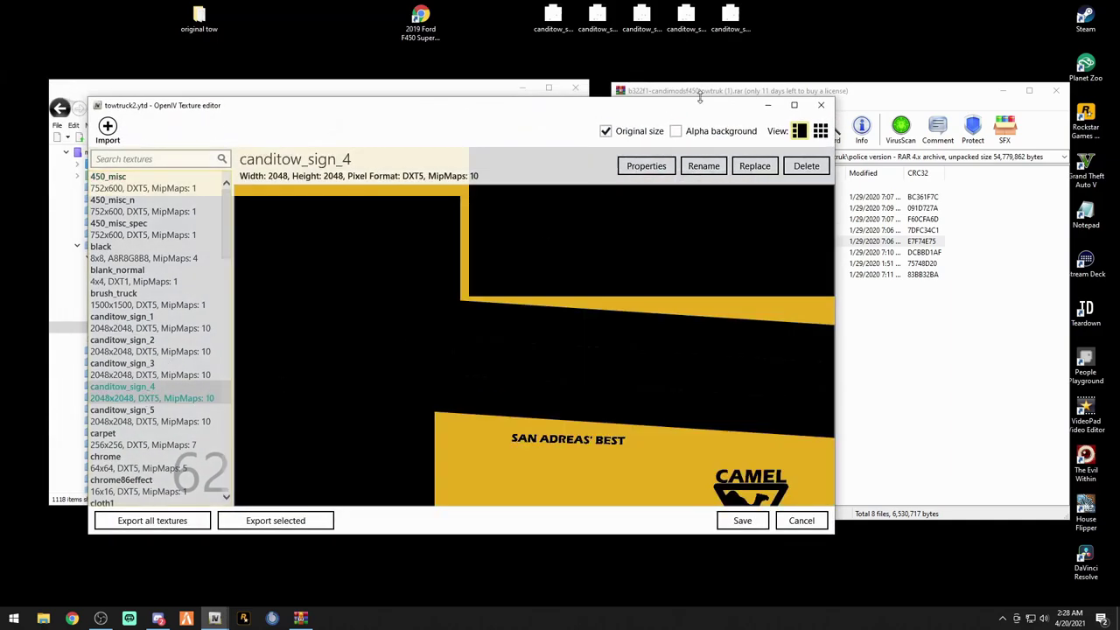
left_click_drag(678, 26, 455, 398)
left_click(501, 385)
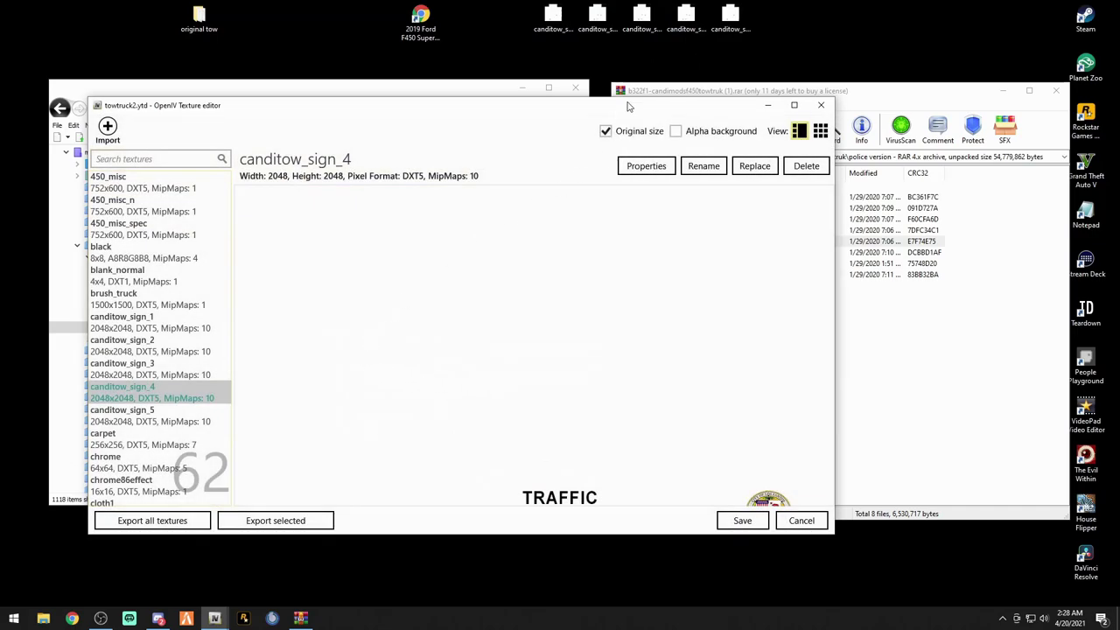
left_click(742, 522)
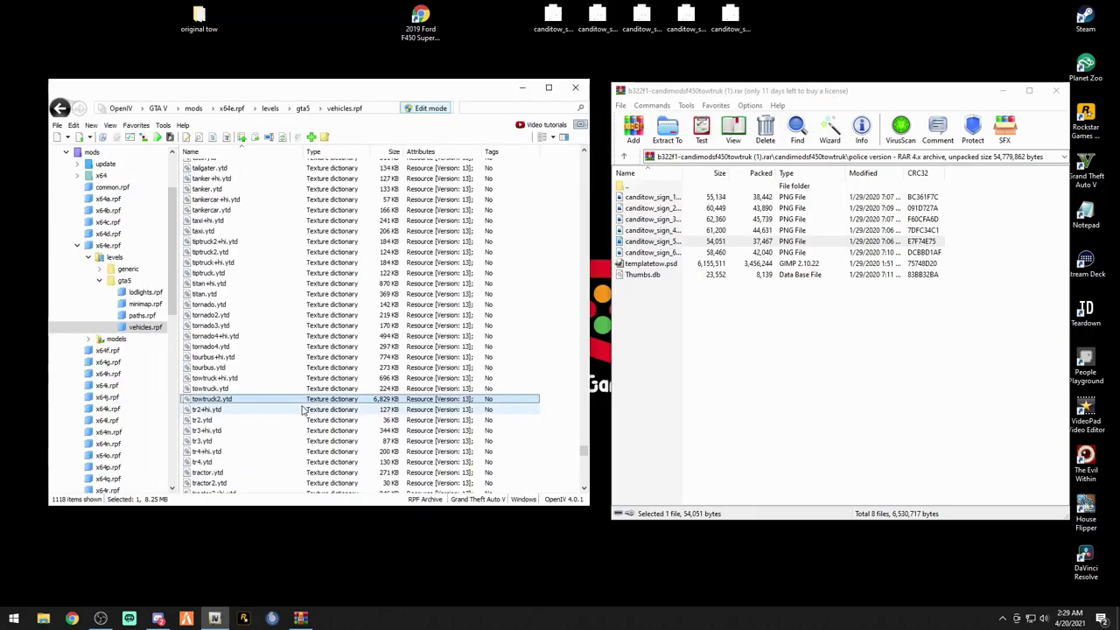
- Reopen towtruck2.ytd, replace the canditow_sign_5 texture with the matching desktop image using automatic compression, and save
double_click(258, 398)
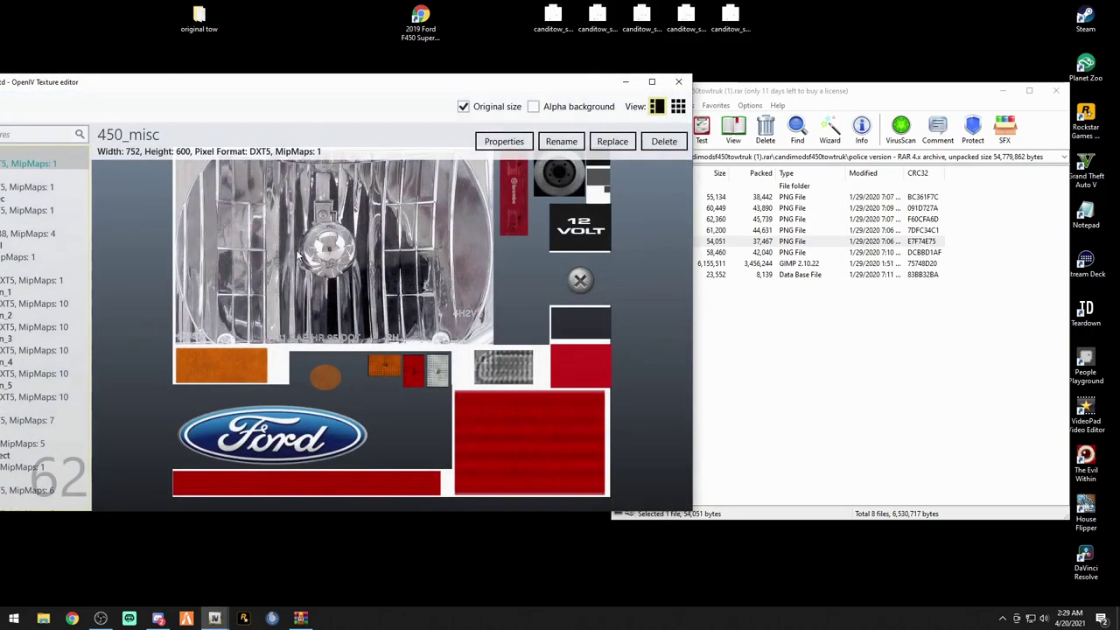
left_click_drag(366, 93, 505, 104)
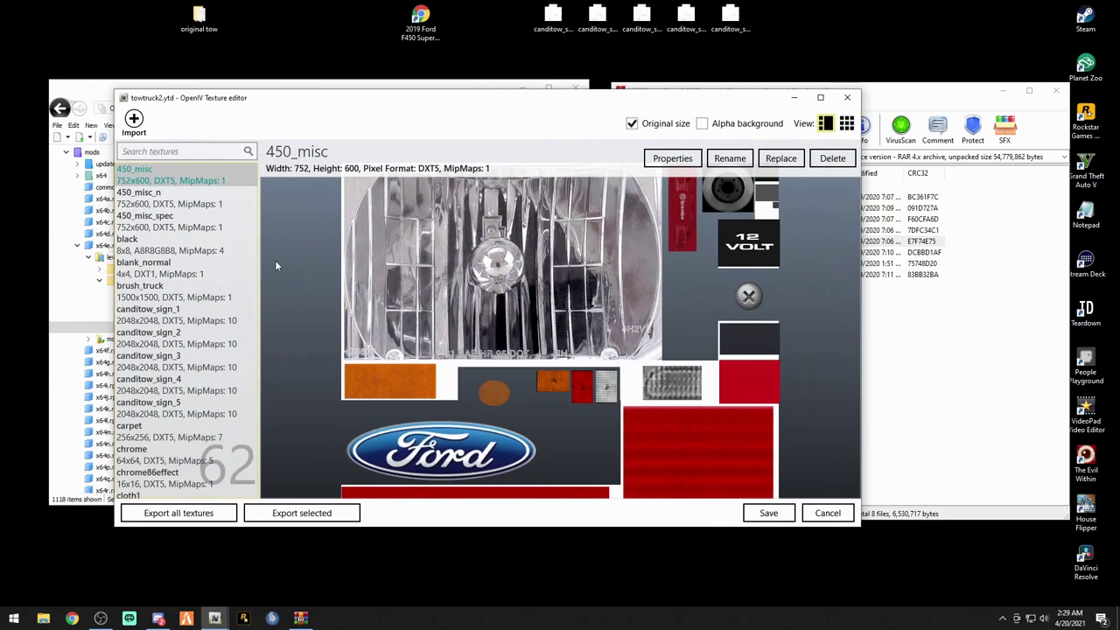
left_click(210, 407)
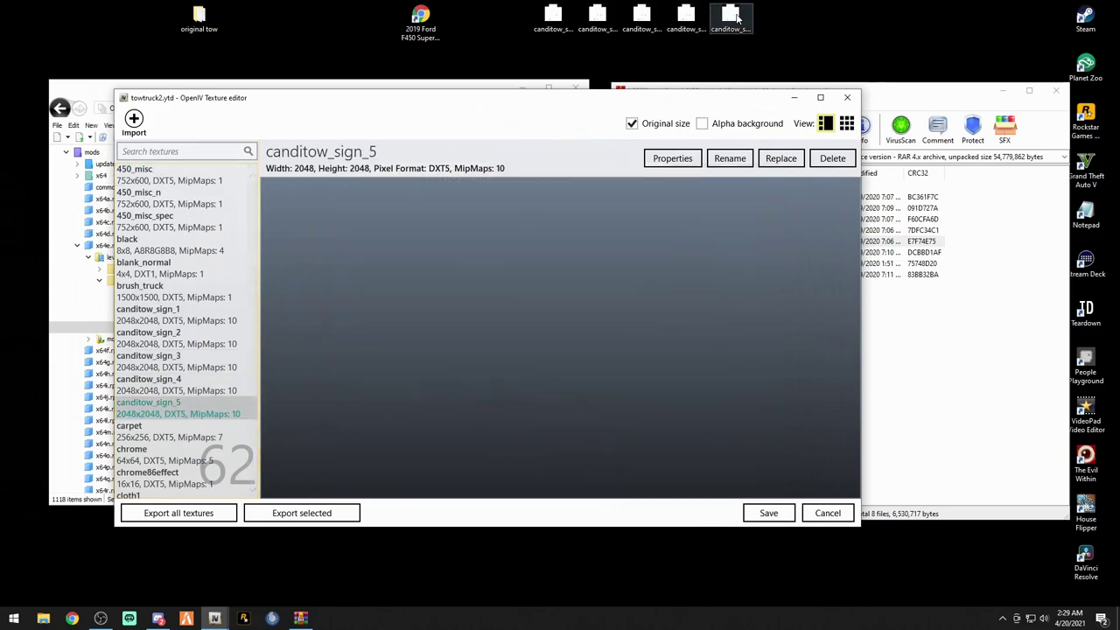
left_click_drag(731, 18, 523, 305)
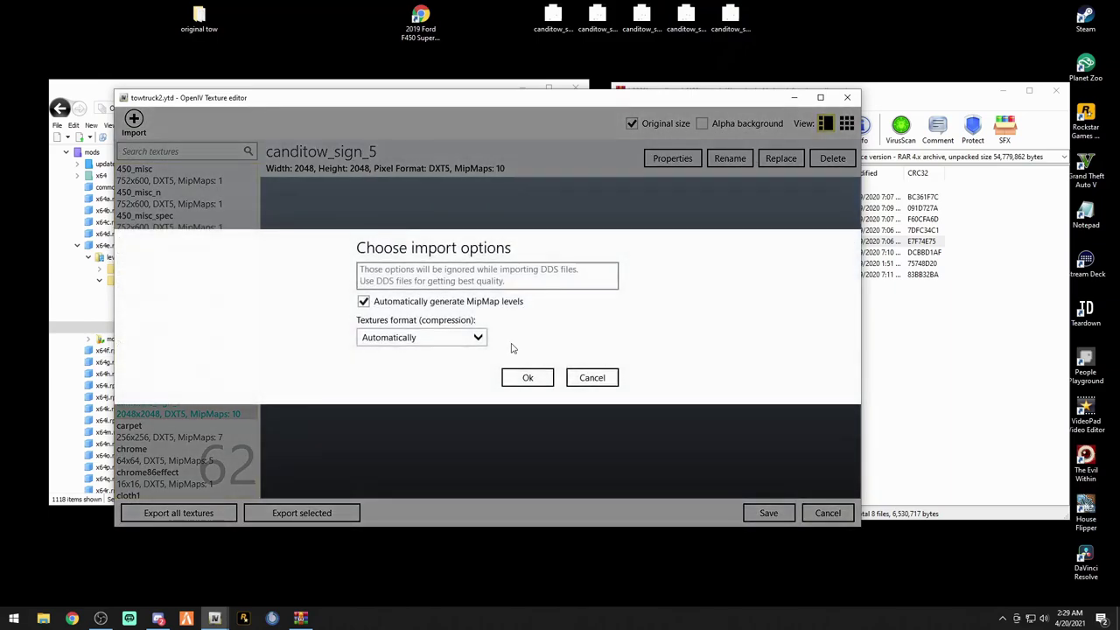
left_click(521, 377)
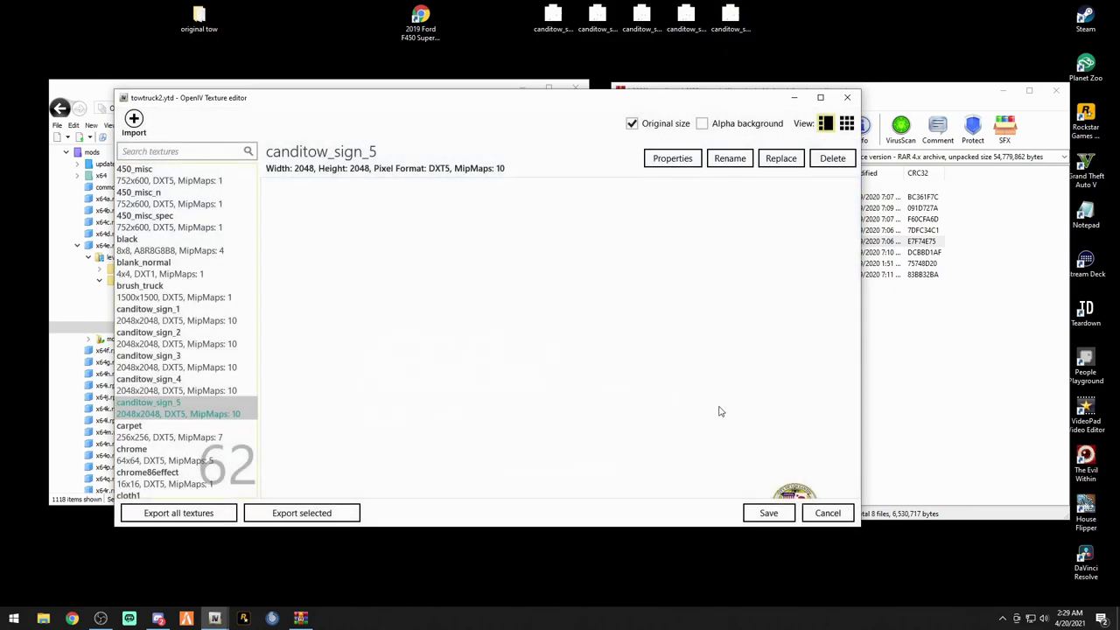
left_click(764, 512)
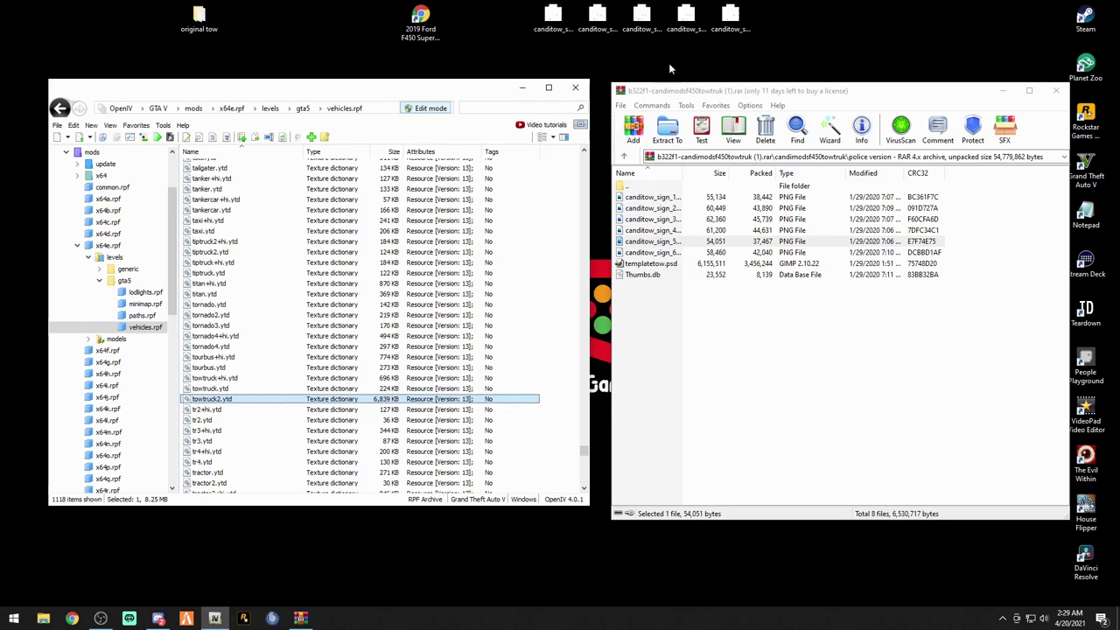
- Open towtruck2.yft from vehicles.rpf in the model viewer, inspect the tow truck from several sides, and close the viewer
left_click_drag(584, 454, 585, 321)
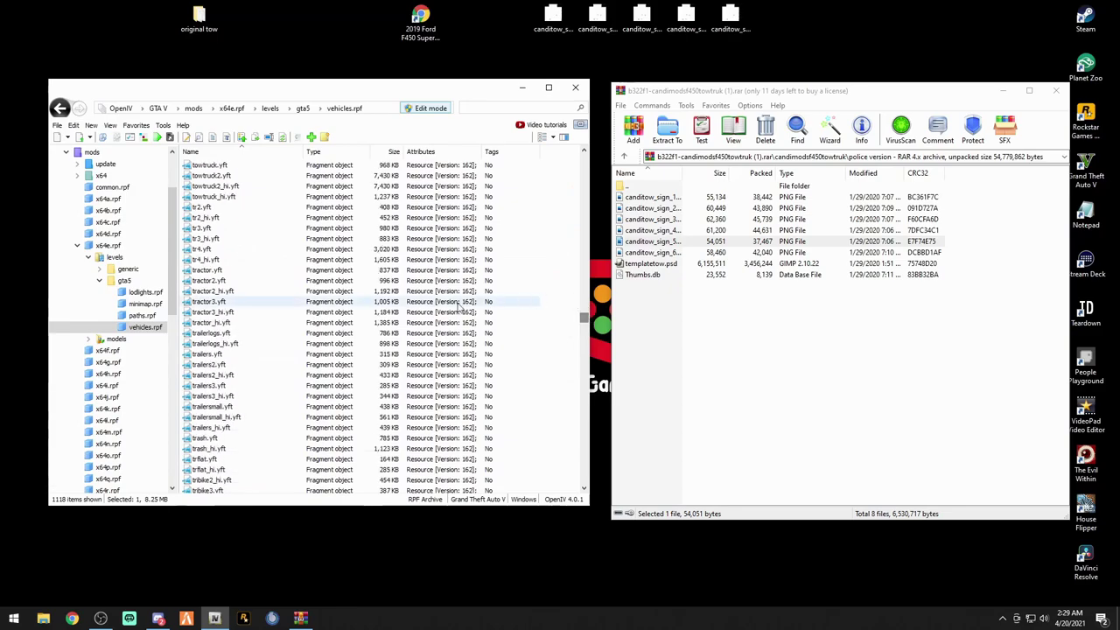
scroll(290, 275, "up", 1)
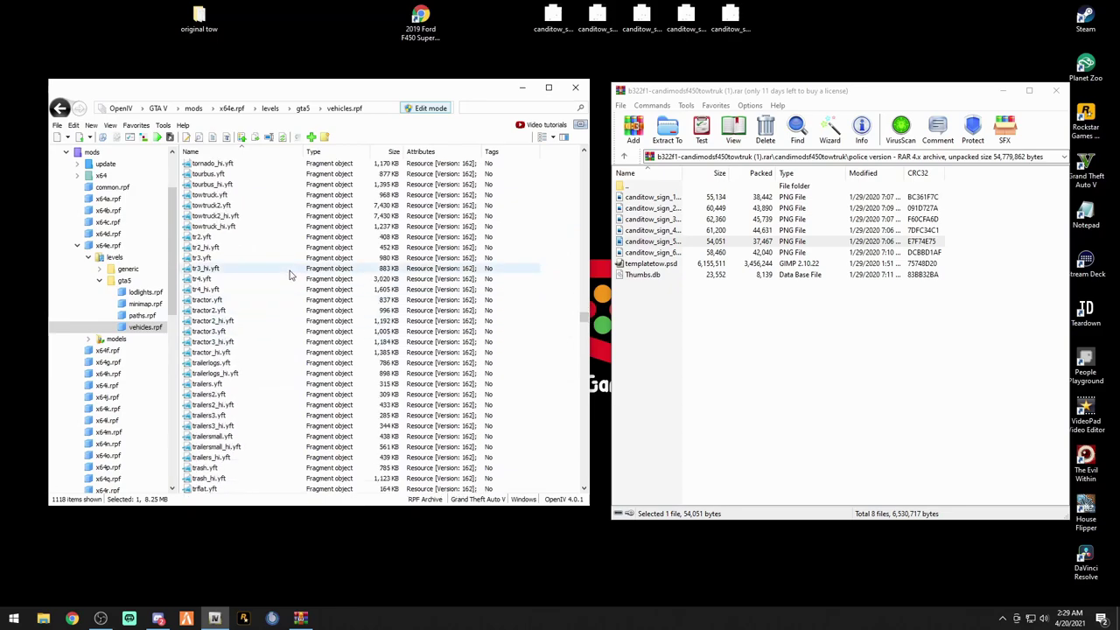
scroll(290, 275, "up", 2)
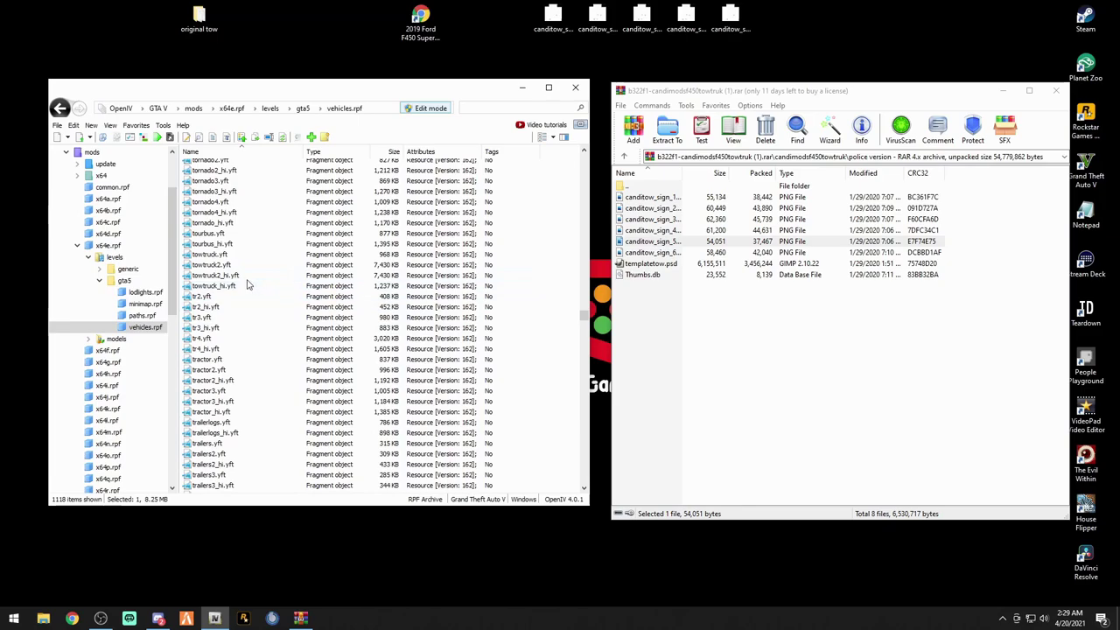
double_click(209, 266)
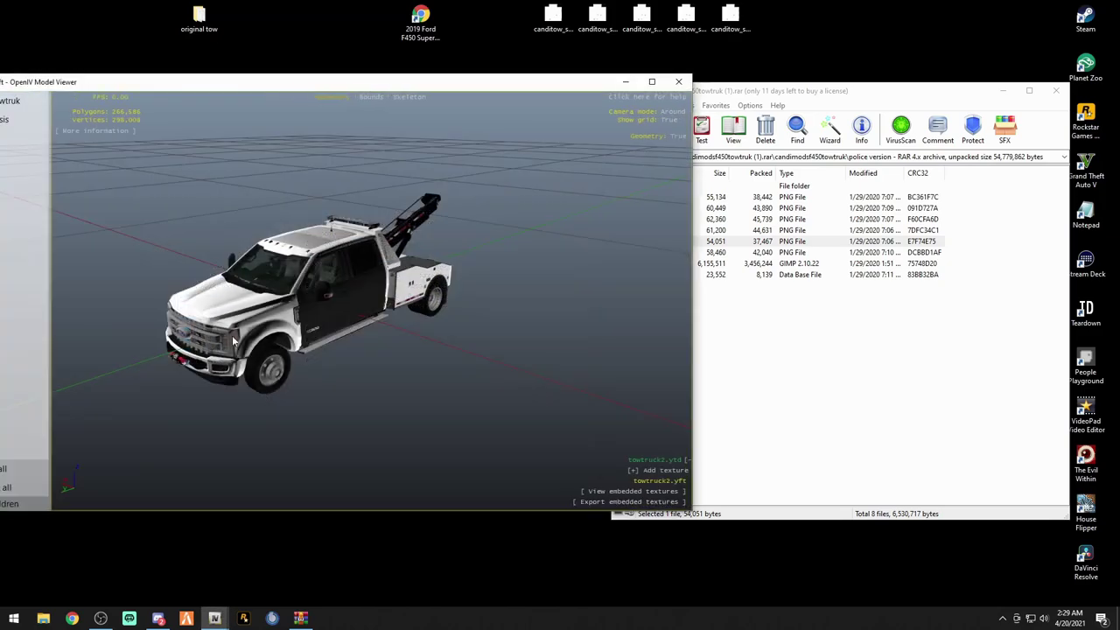
left_click_drag(455, 324, 581, 324)
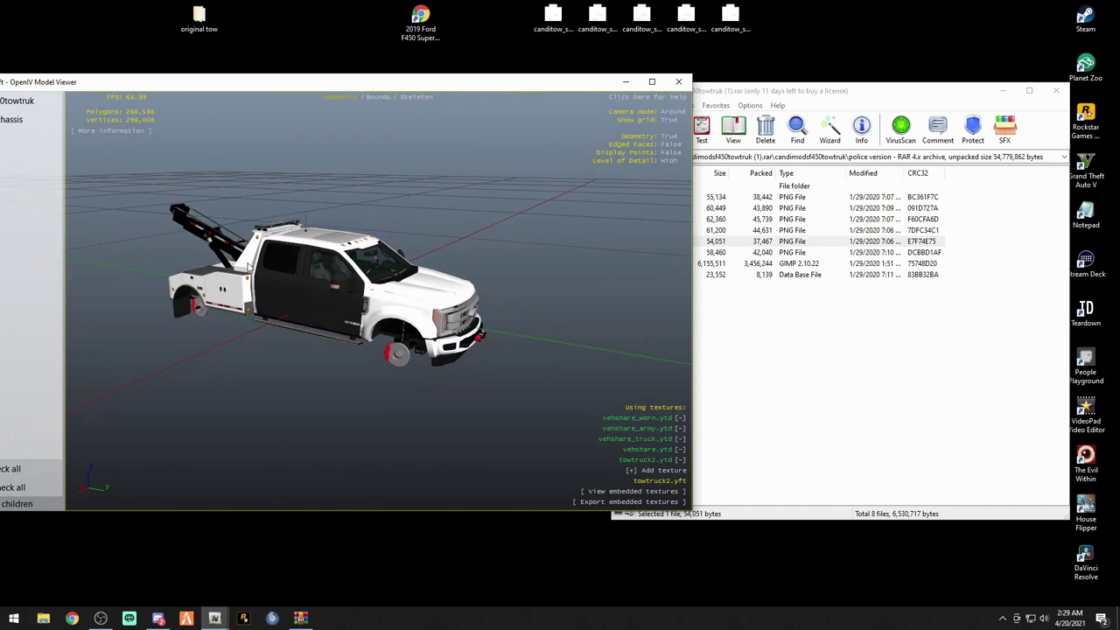
left_click_drag(435, 317, 208, 341)
left_click_drag(330, 314, 249, 306)
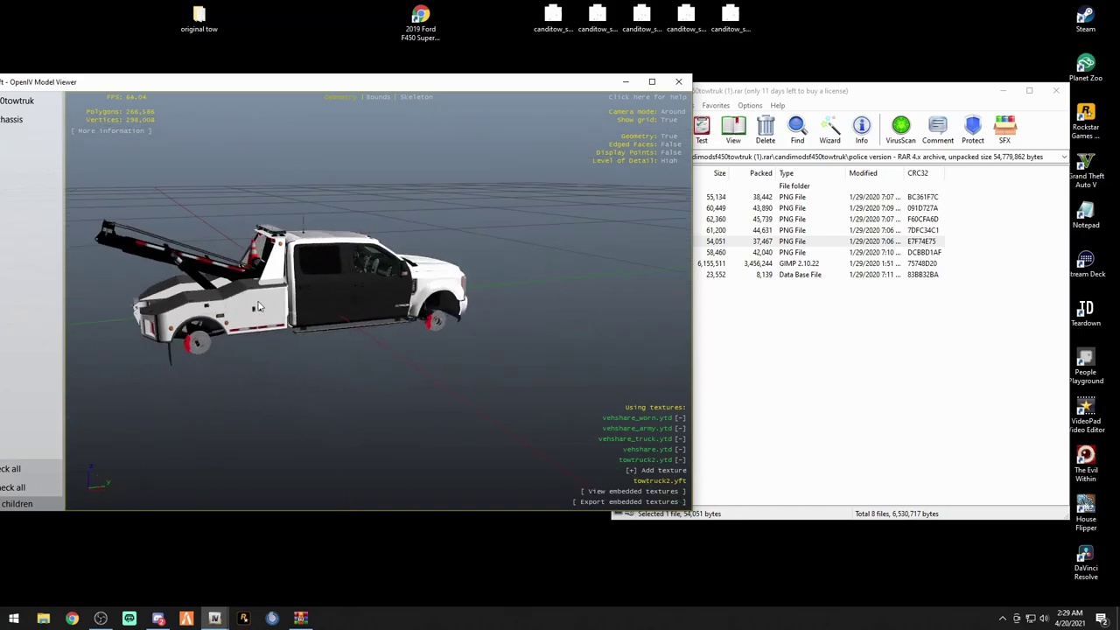
mouse_move(403, 301)
left_mouse_down()
mouse_move(274, 304)
mouse_move(410, 321)
left_mouse_up()
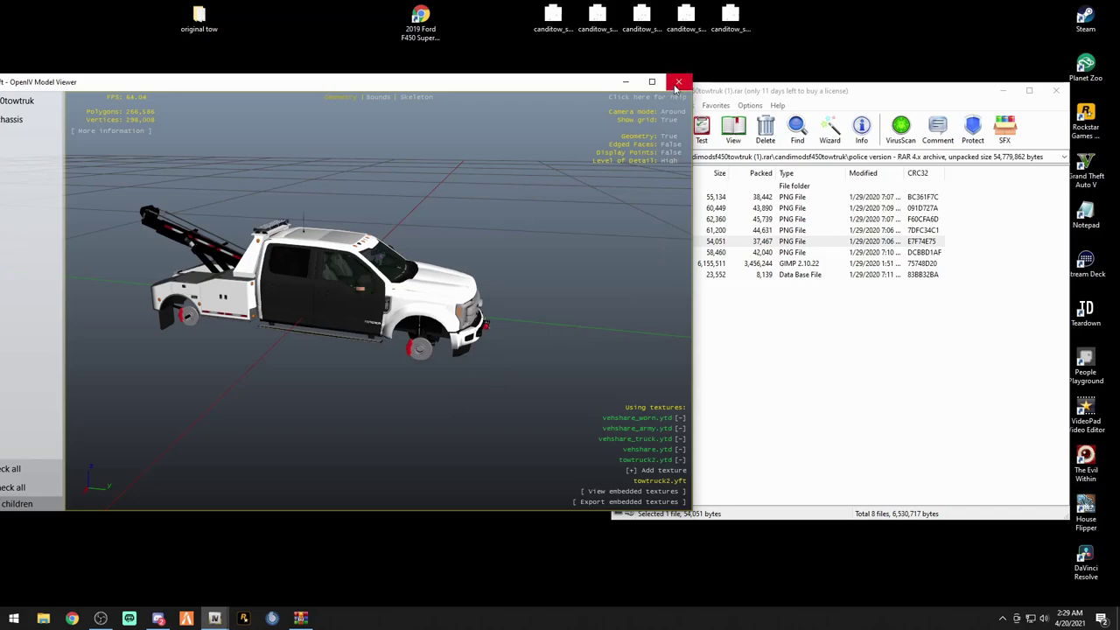
left_click(678, 83)
- Remove the five canditow_sign images and the original tow folder from the desktop
left_click_drag(499, 3, 754, 53)
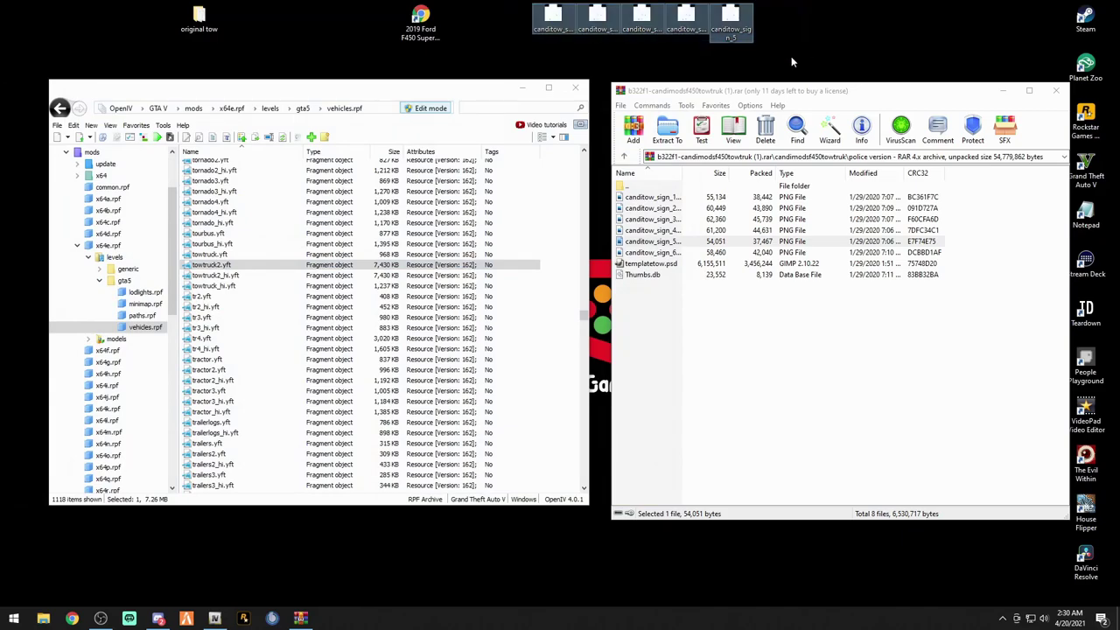
right_click(728, 21)
left_click(776, 348)
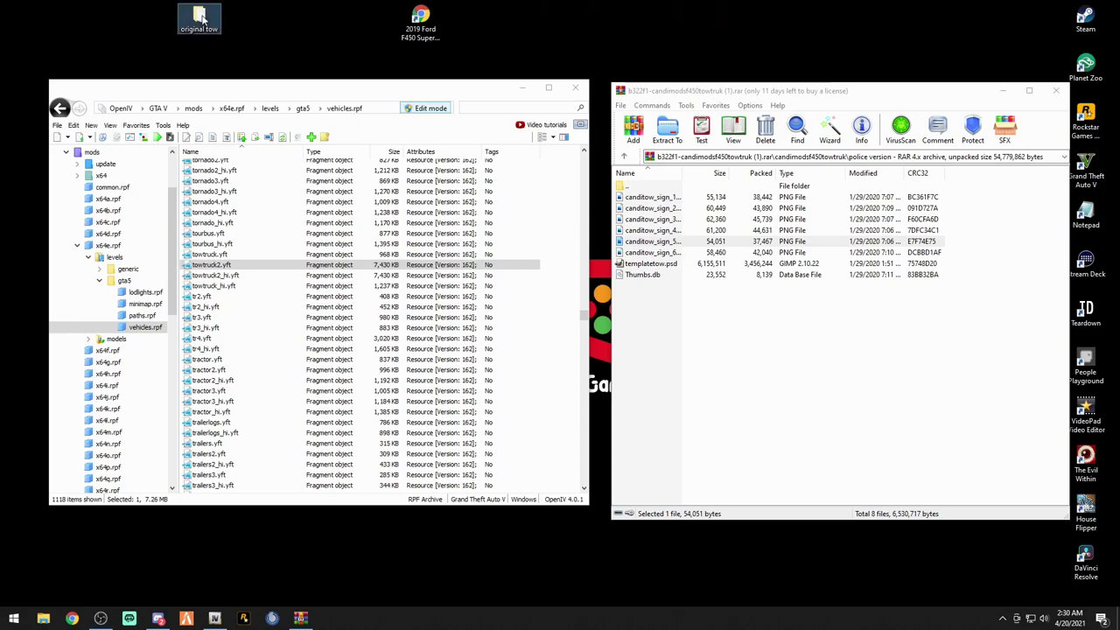
left_click_drag(199, 21, 163, 282)
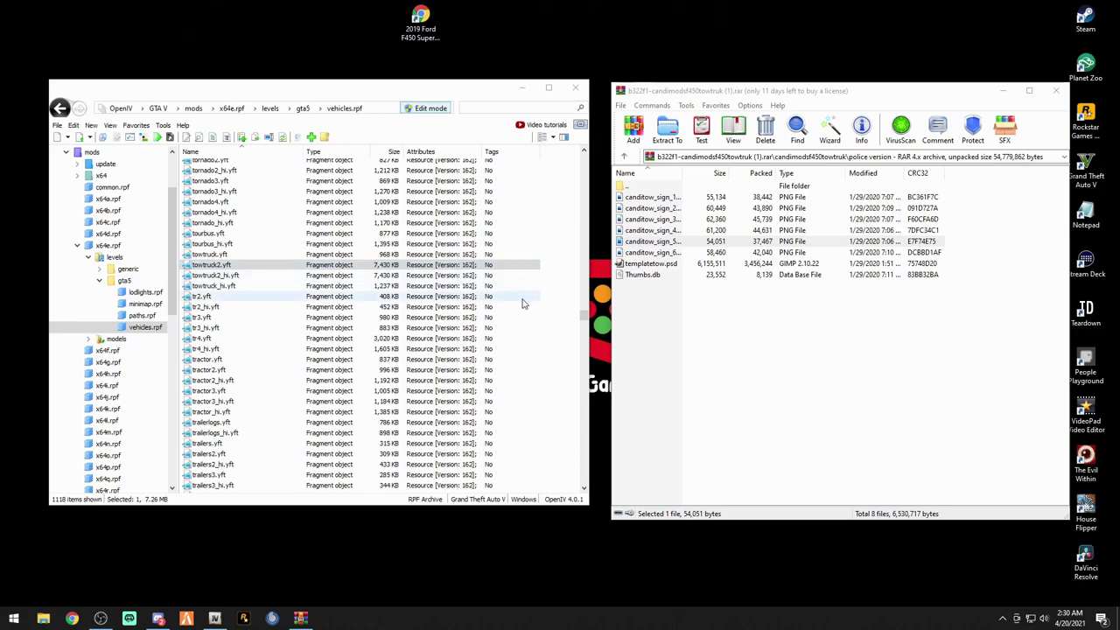
- Check the data folder in the mod archive, then close the archive and OpenIV
left_click(555, 318)
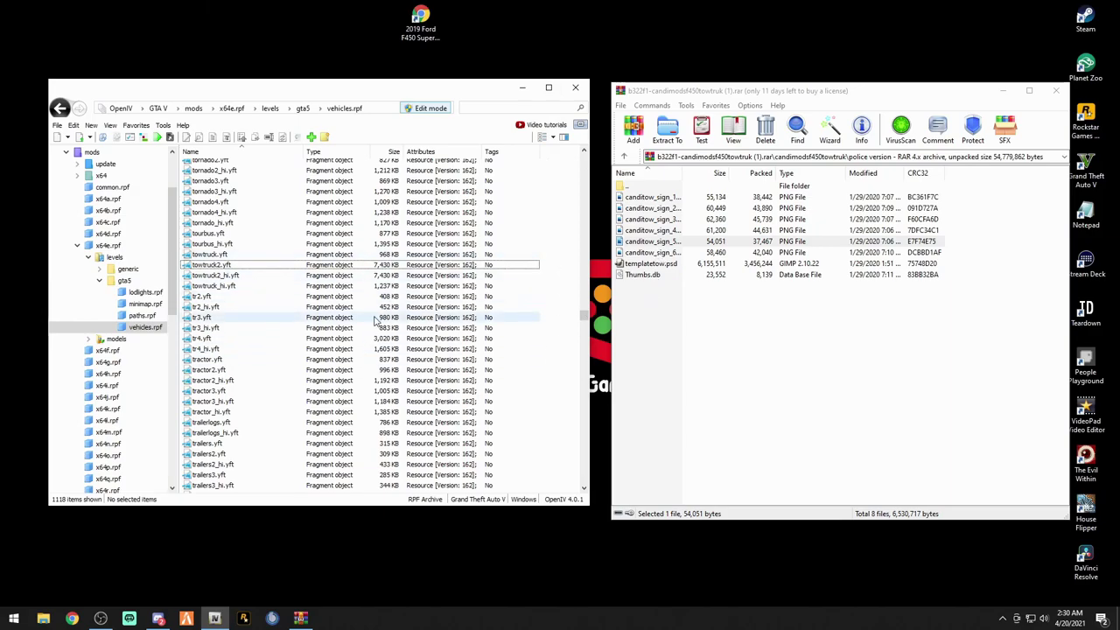
double_click(636, 187)
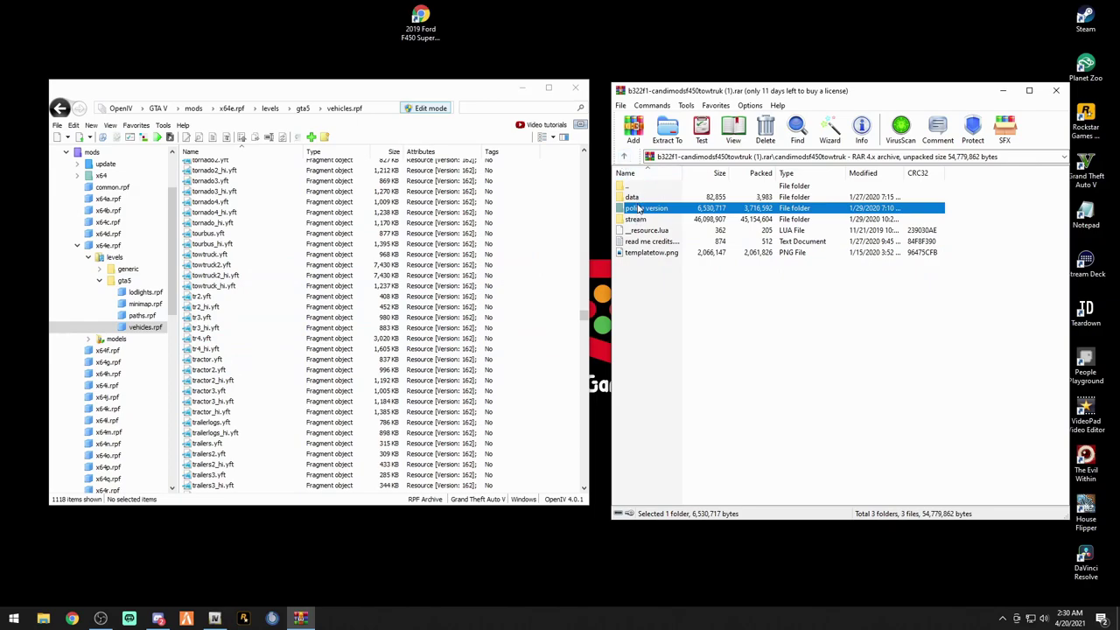
double_click(635, 198)
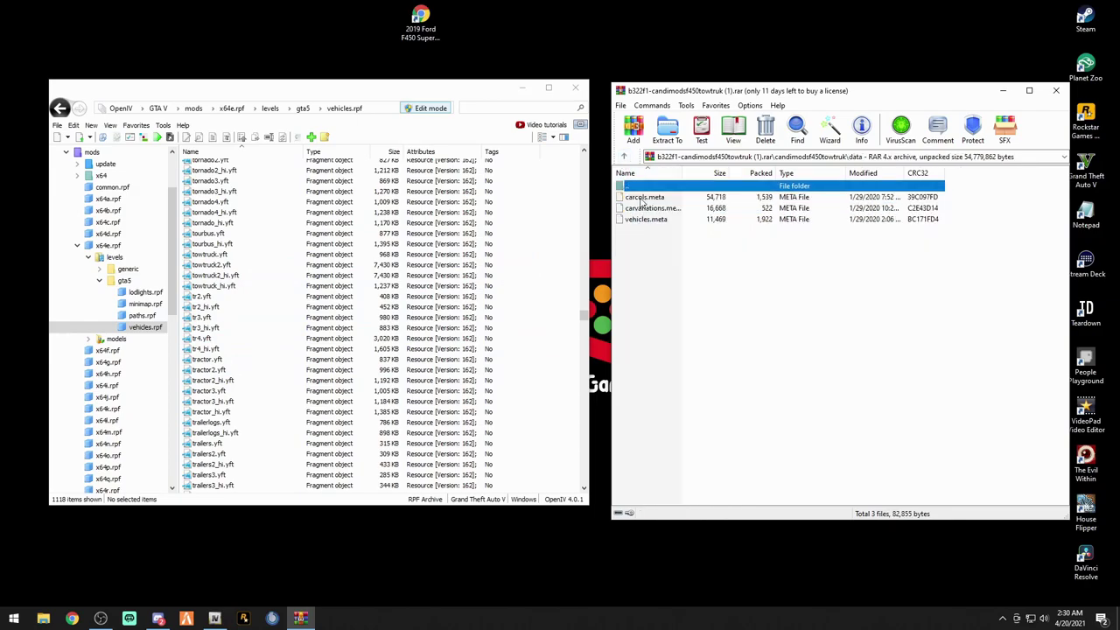
left_click(624, 158)
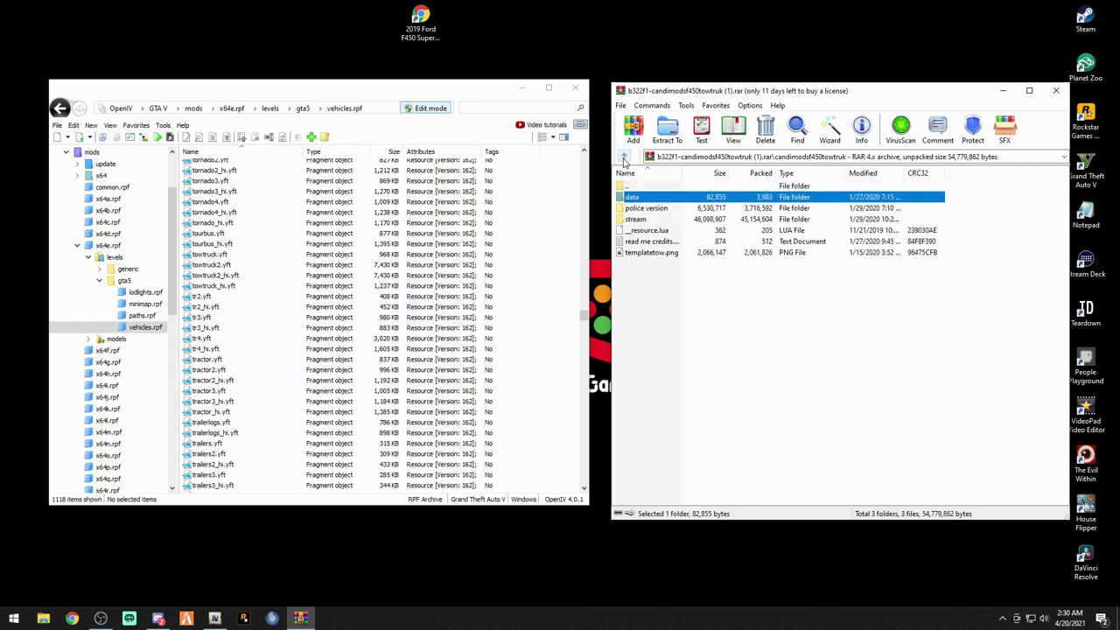
left_click(1057, 90)
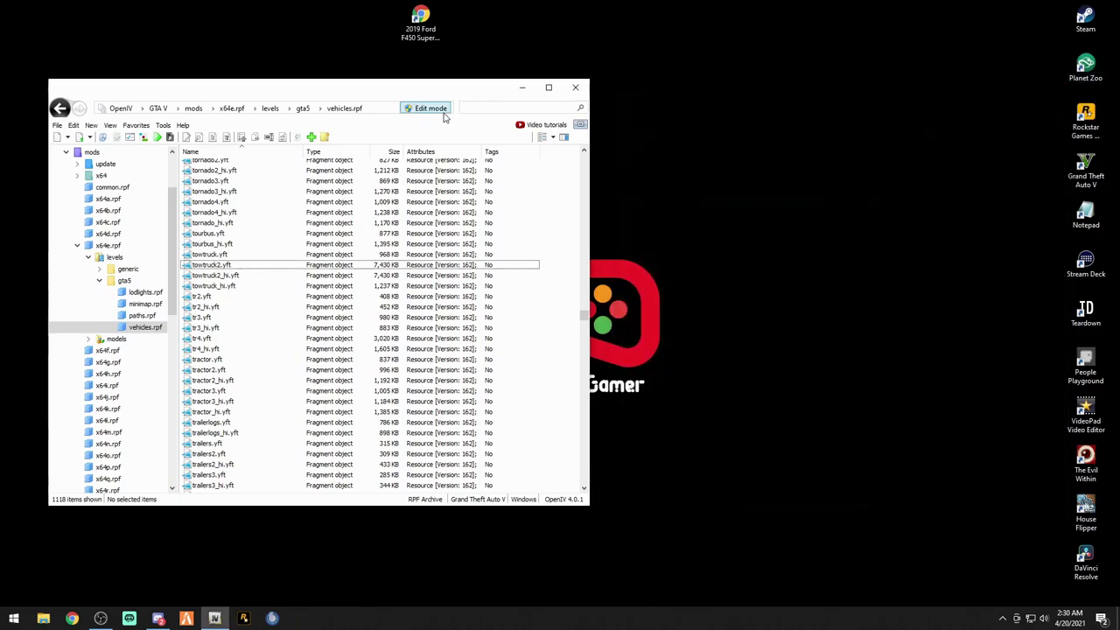
left_click(575, 88)
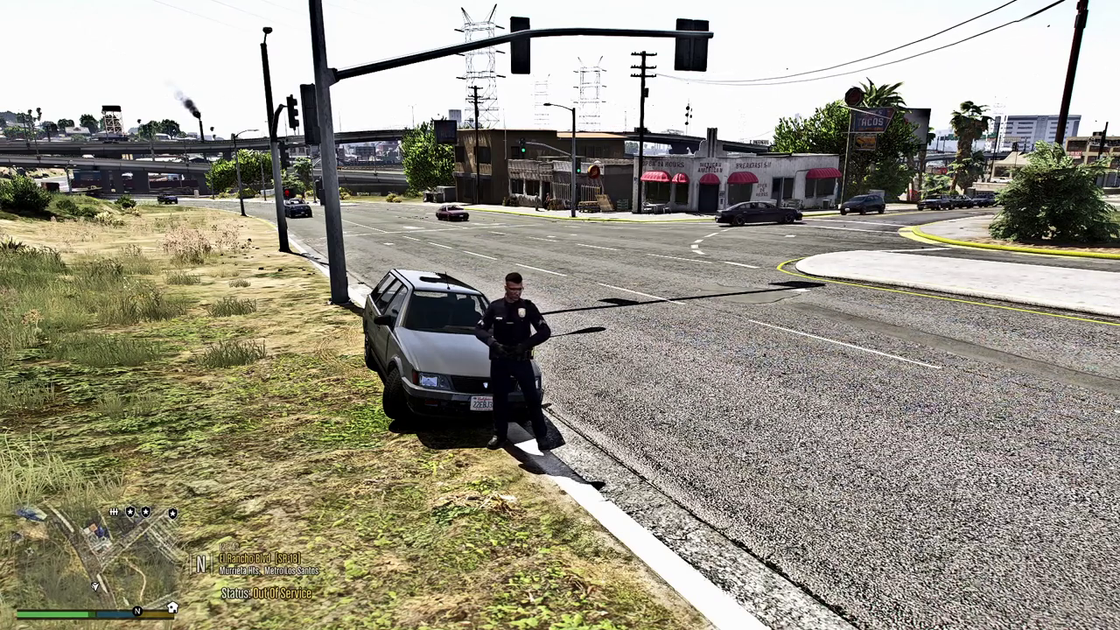
- In GTA V, walk the officer to the side of the parked grey Ingot and open the Stop The Ped towing service menu
key("b")
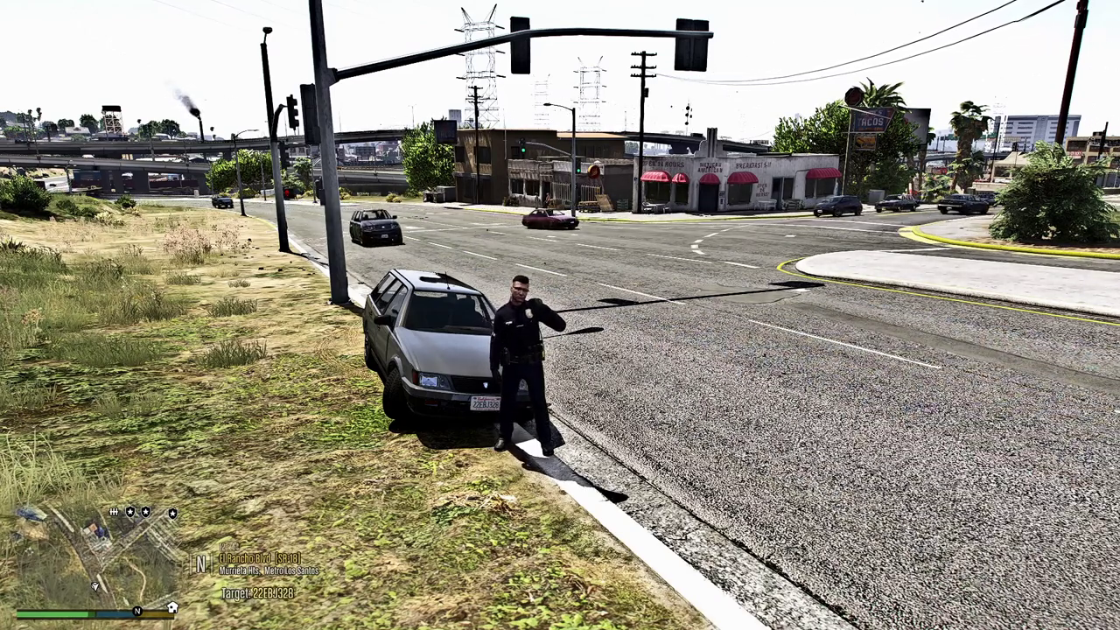
key("w")
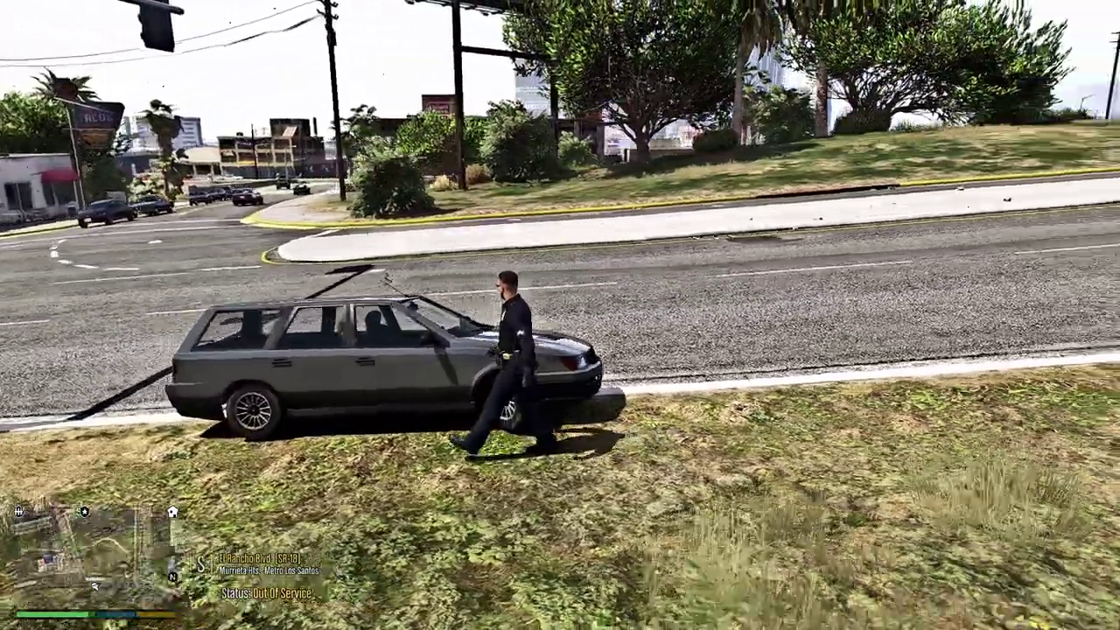
key("w")
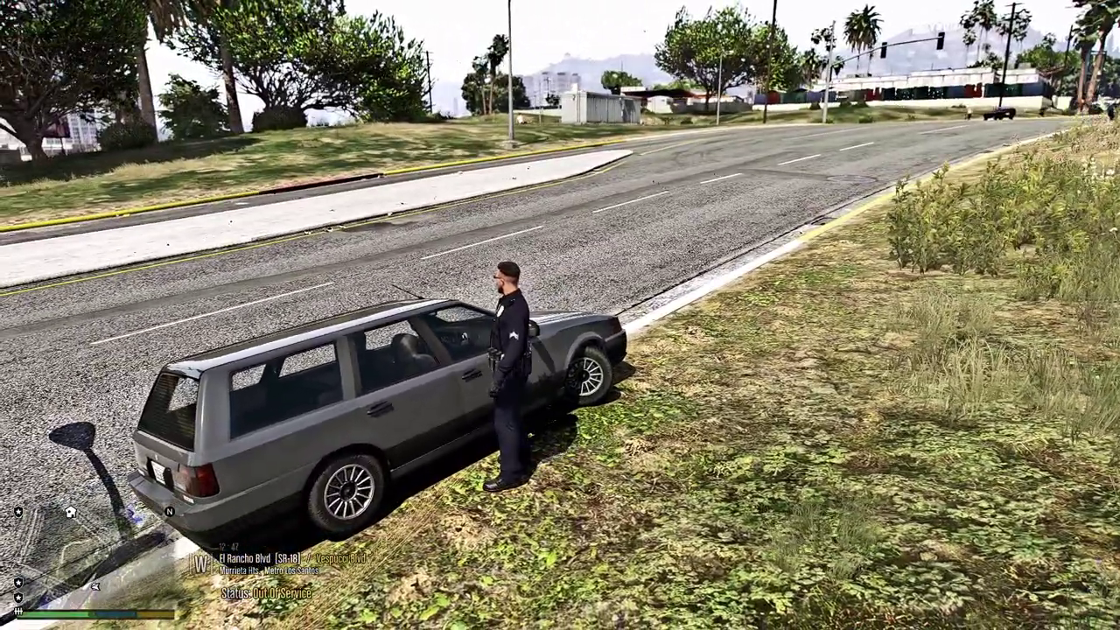
key("e")
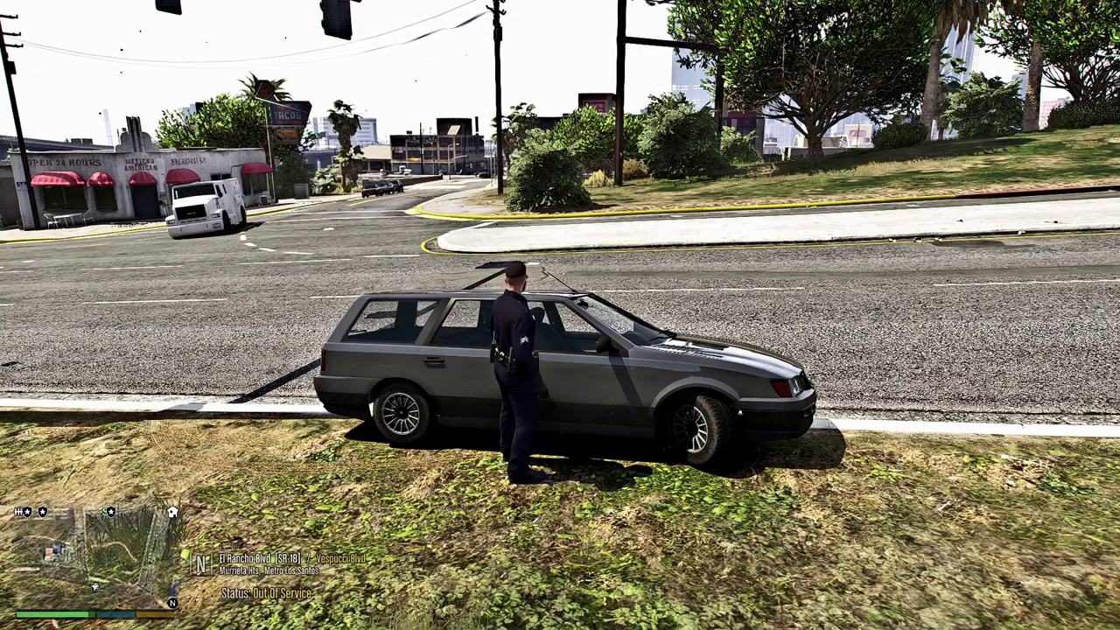
key("t")
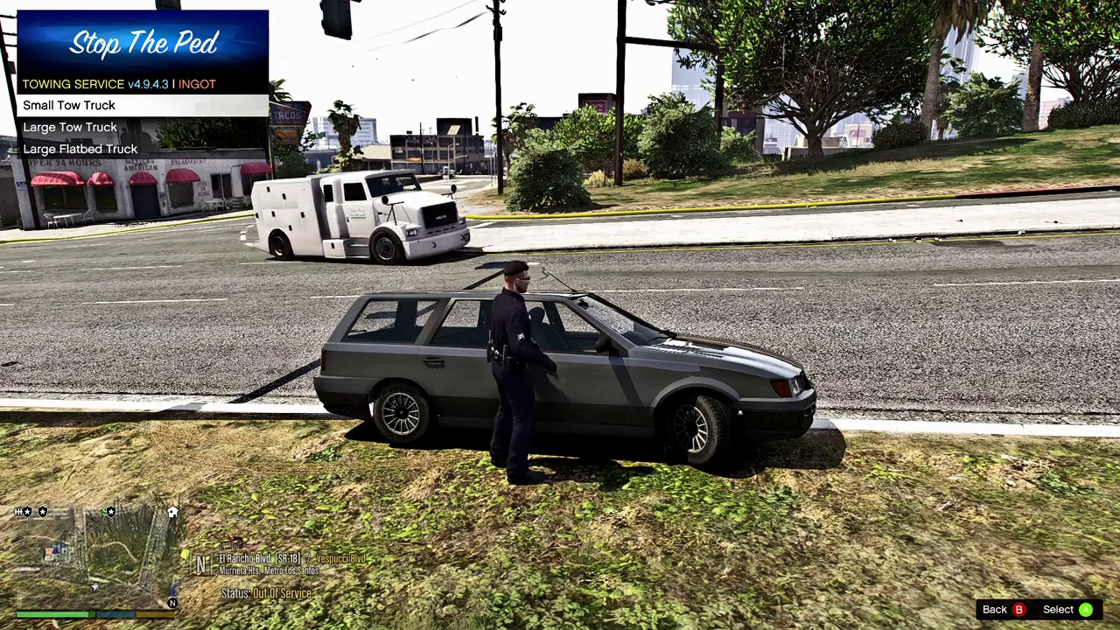